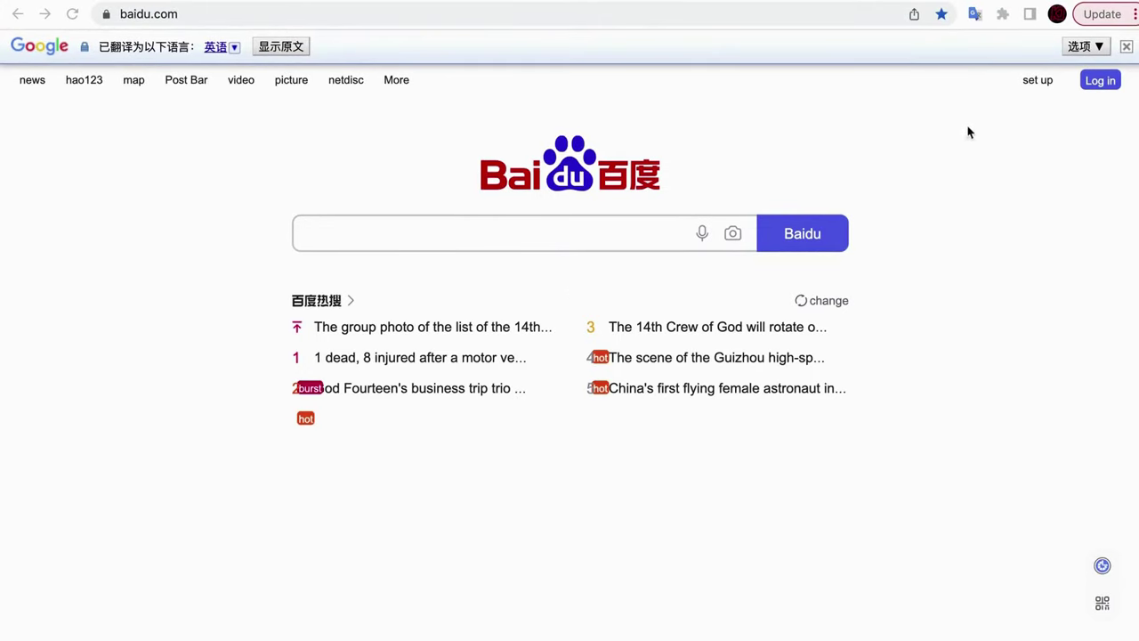
left_click(1100, 82)
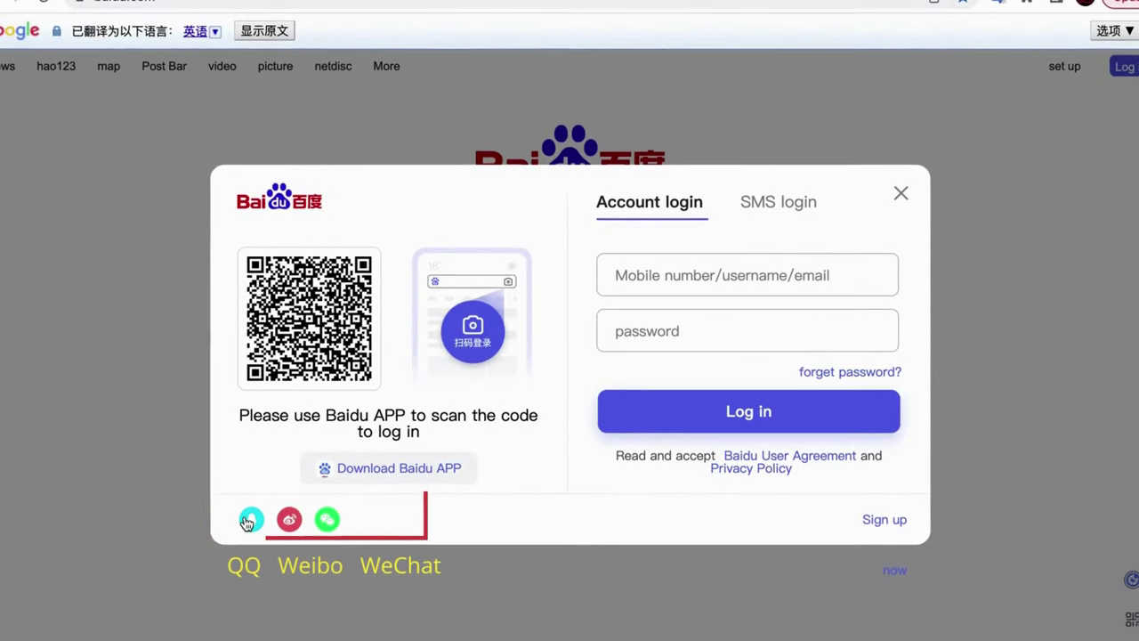
left_click(341, 509)
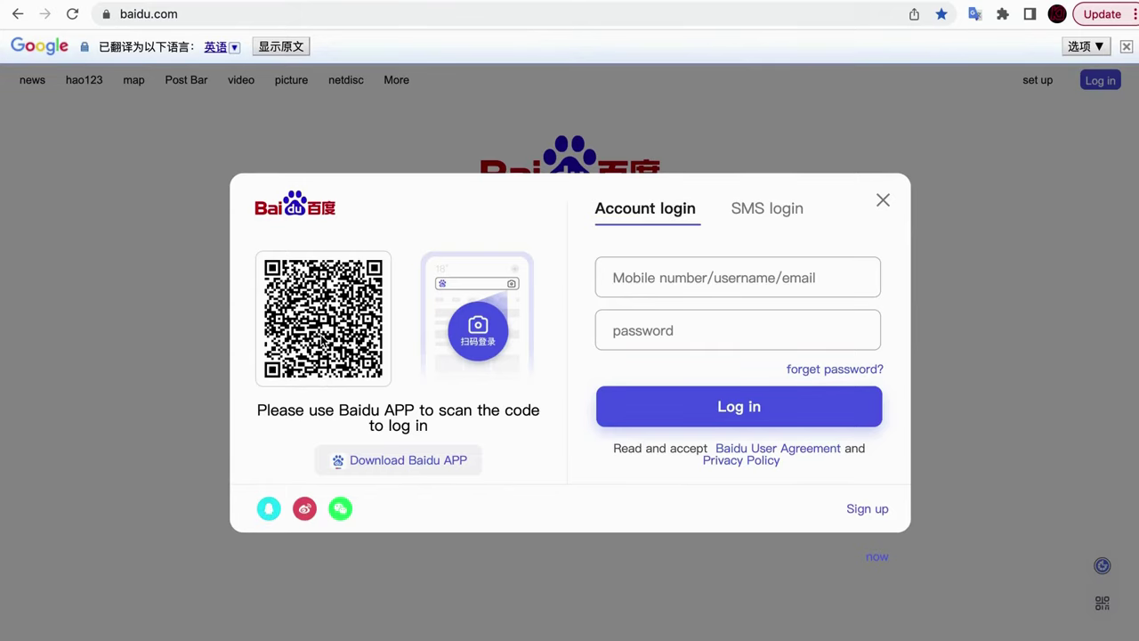
- Show the QQ quick-login QR code and scroll through the registration page
left_click(266, 511)
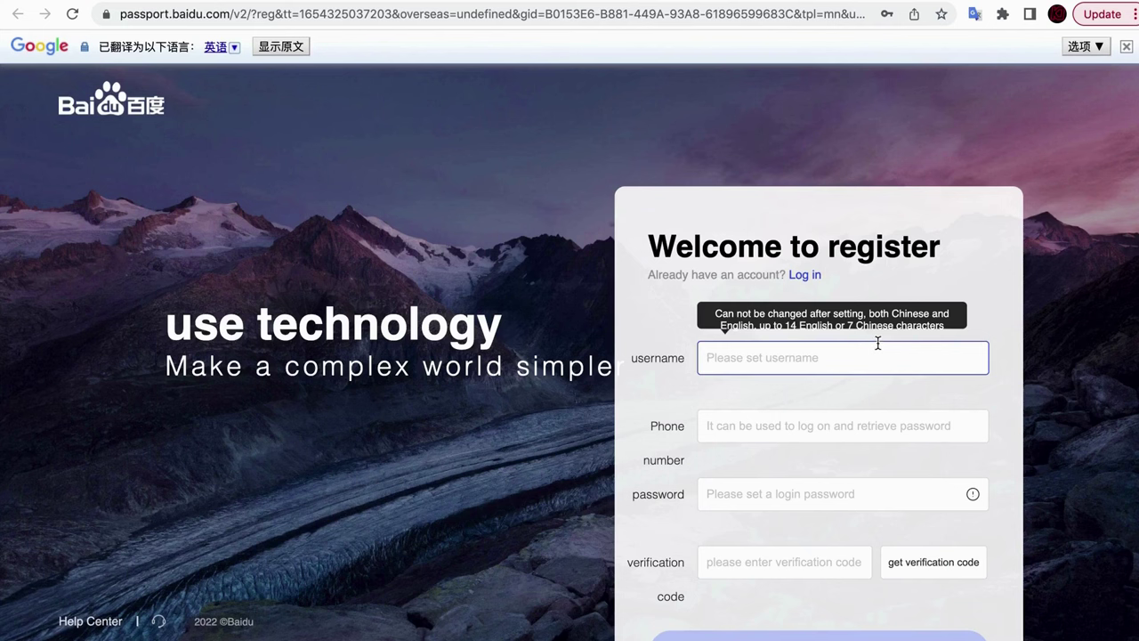
scroll(878, 342, "down", 2)
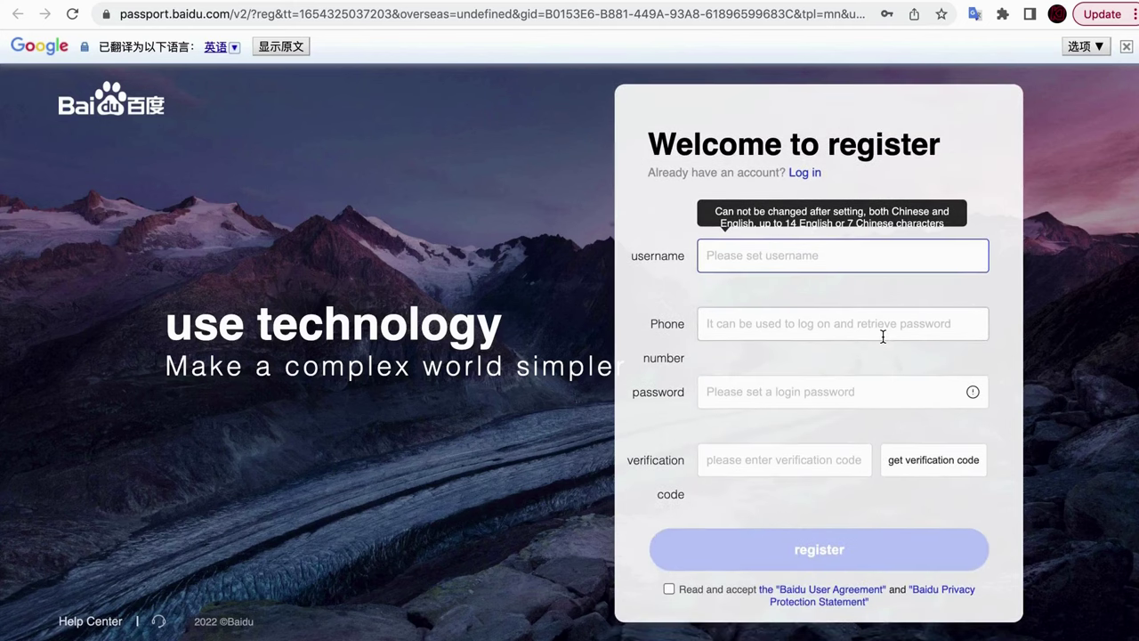
scroll(882, 336, "up", 2)
scroll(883, 334, "down", 2)
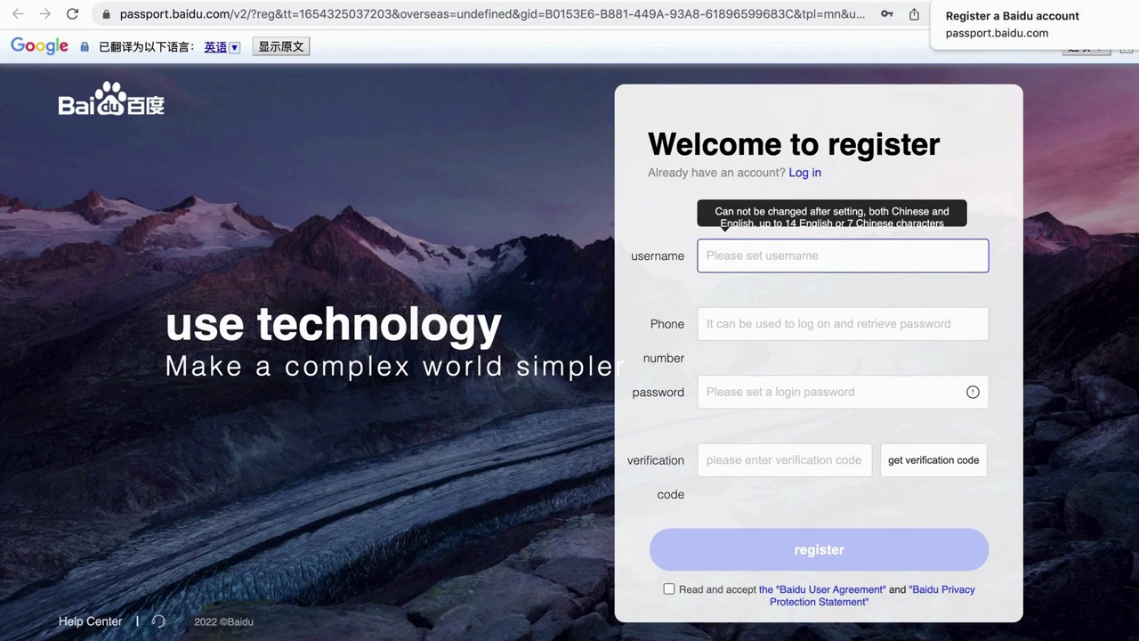
scroll(873, 346, "up", 2)
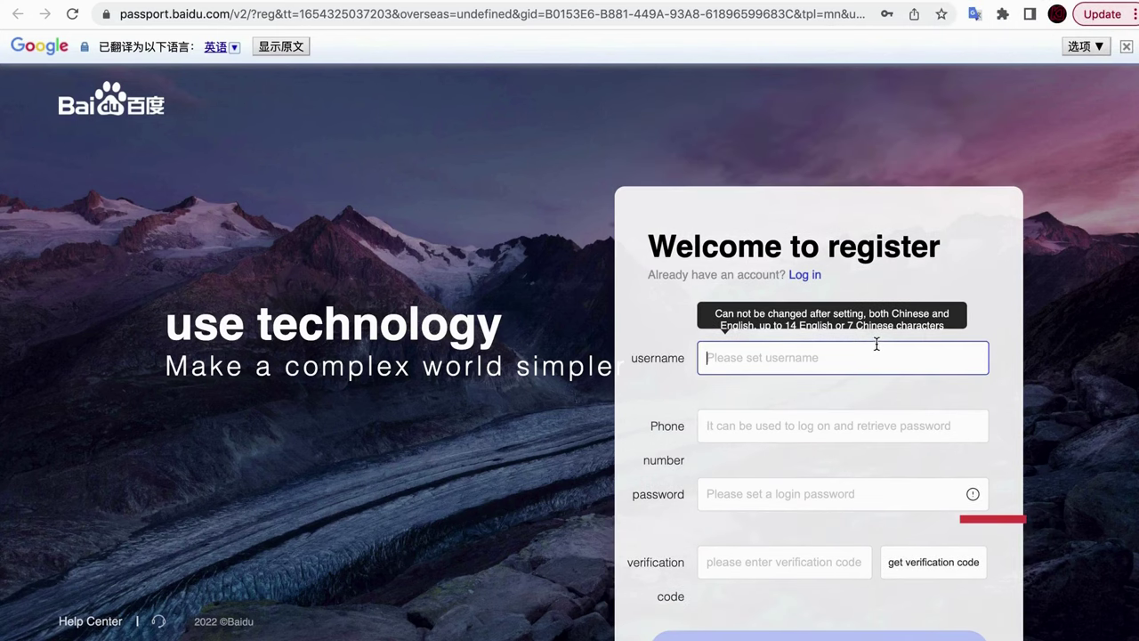
scroll(878, 343, "down", 2)
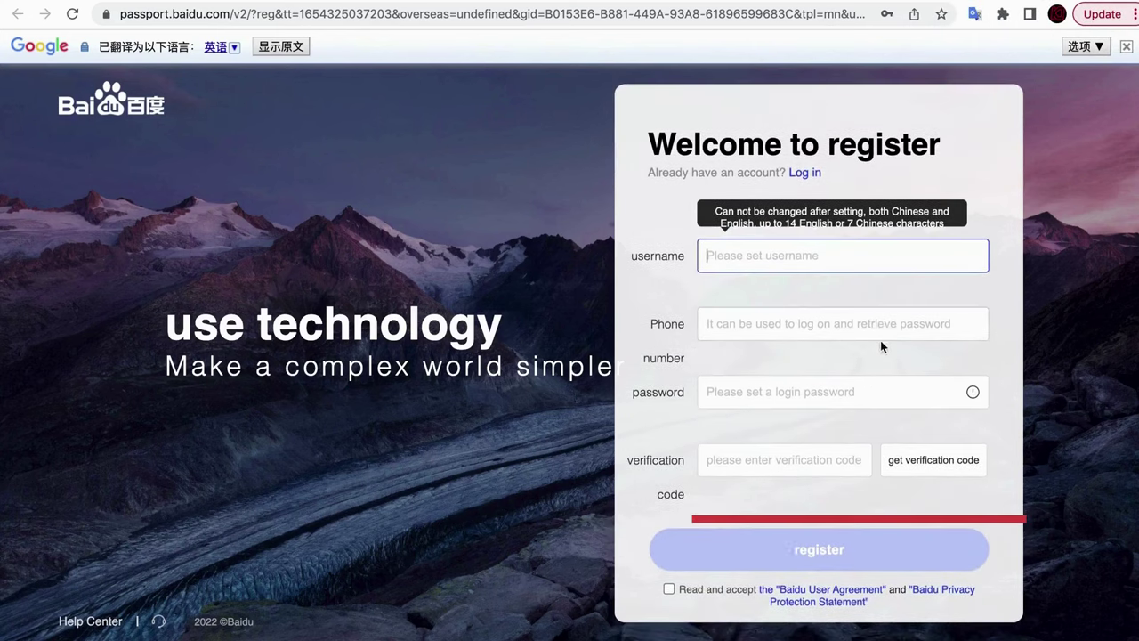
scroll(882, 336, "up", 2)
scroll(827, 523, "down", 2)
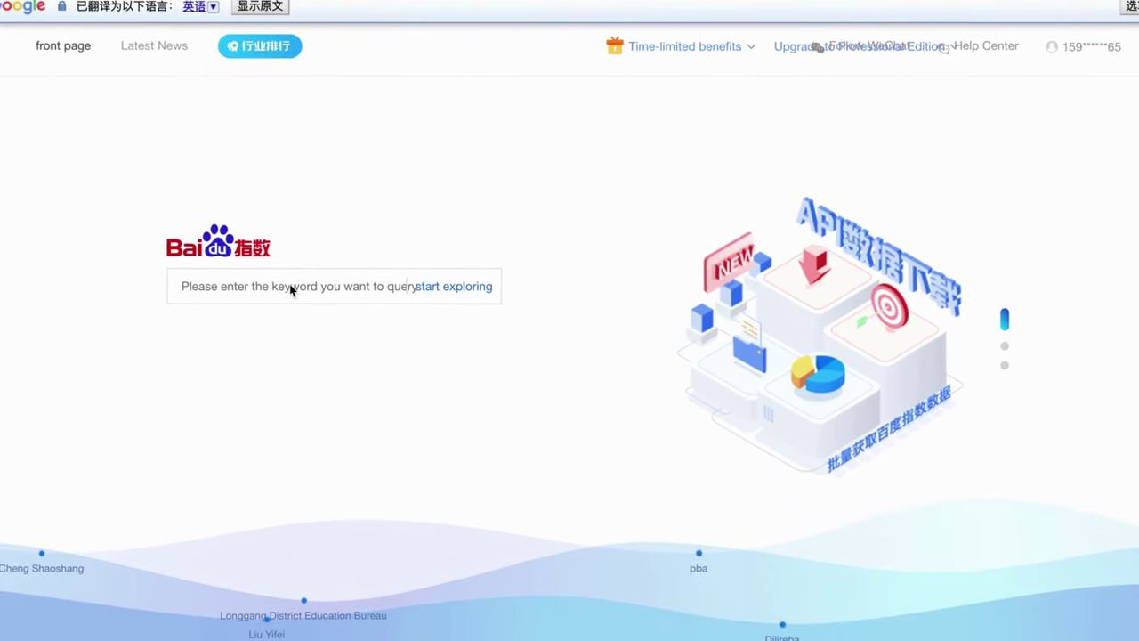
- Search Baidu Index for iphone to chart its search index for 2022-06-10 to 2022-07-09
left_click(240, 284)
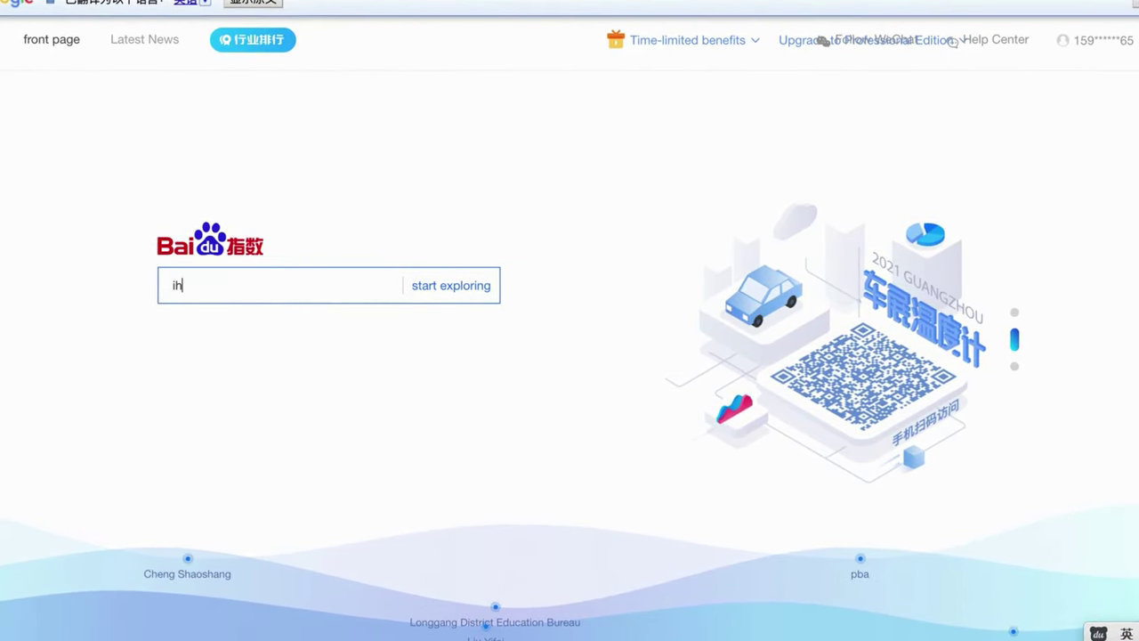
key("BackSpace")
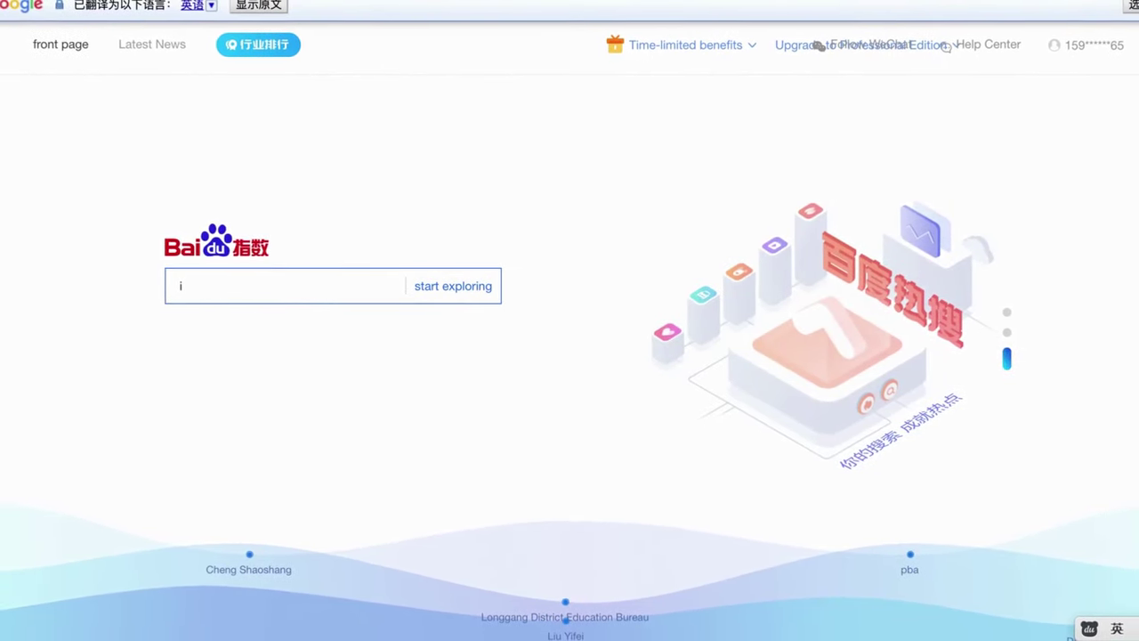
type("phone")
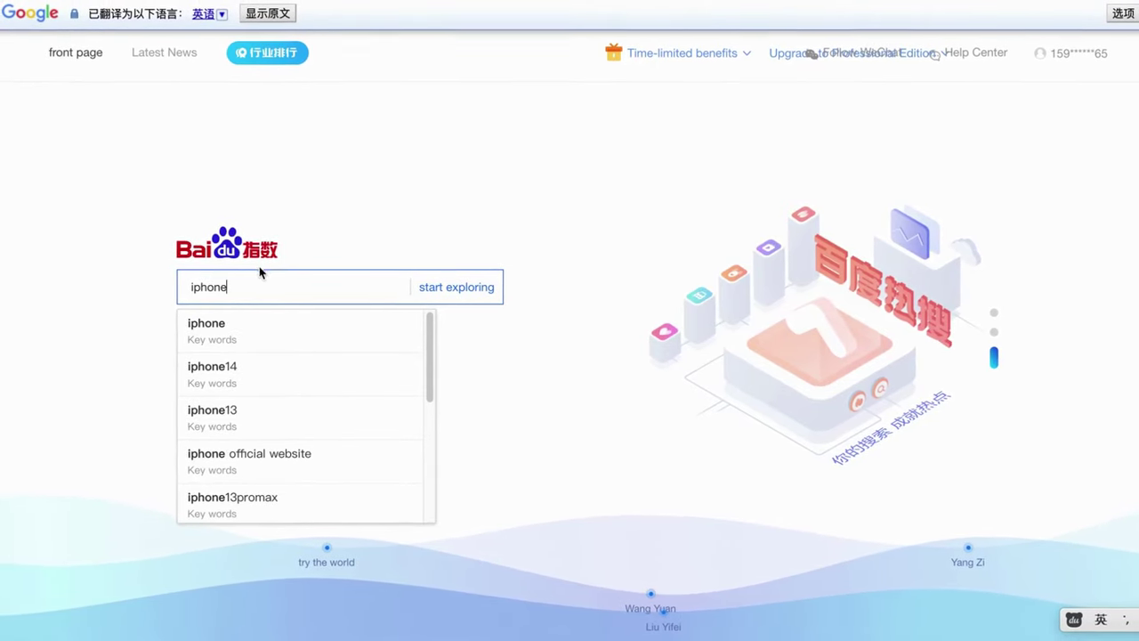
left_click(284, 329)
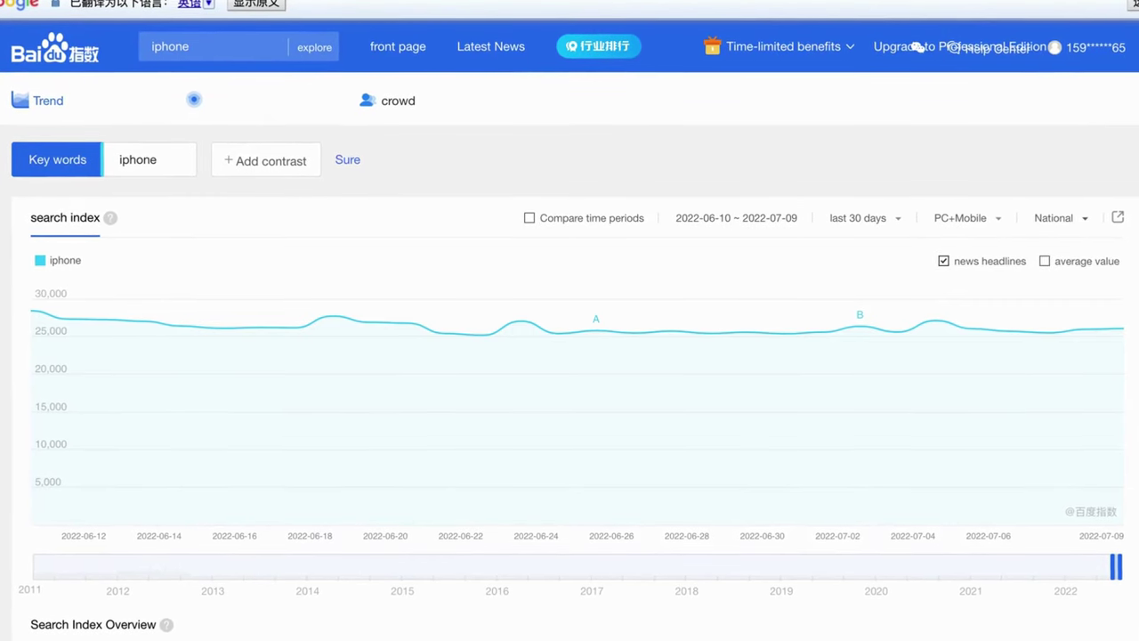
- Enter huawei as a contrast keyword beside iphone and type xiaomi into a third slot
right_click(685, 147)
left_click(193, 100)
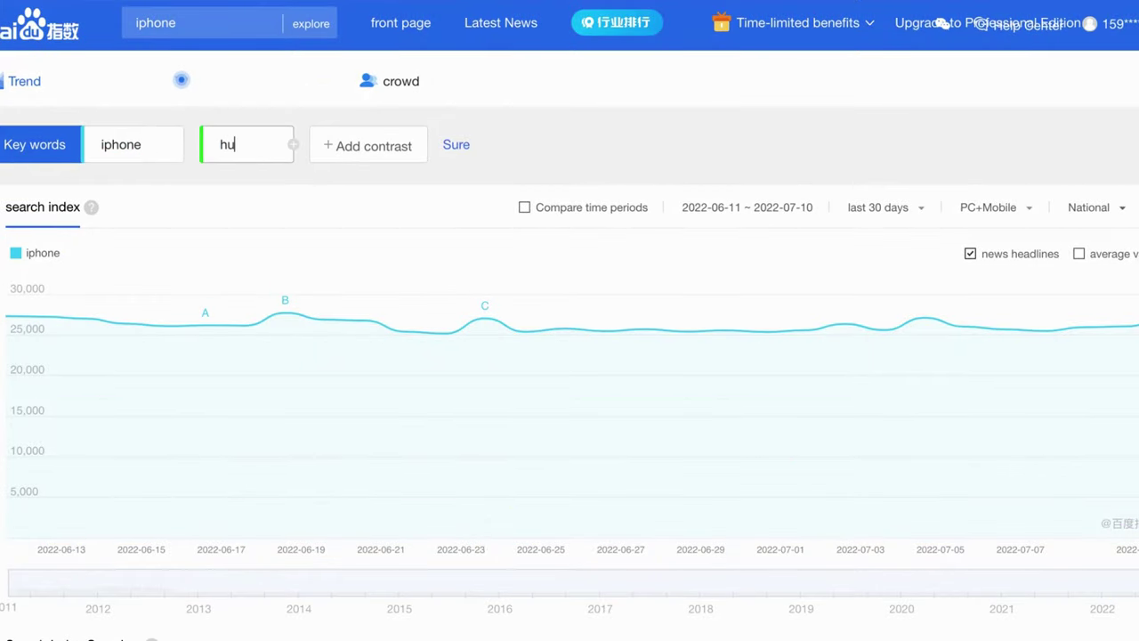
type("i")
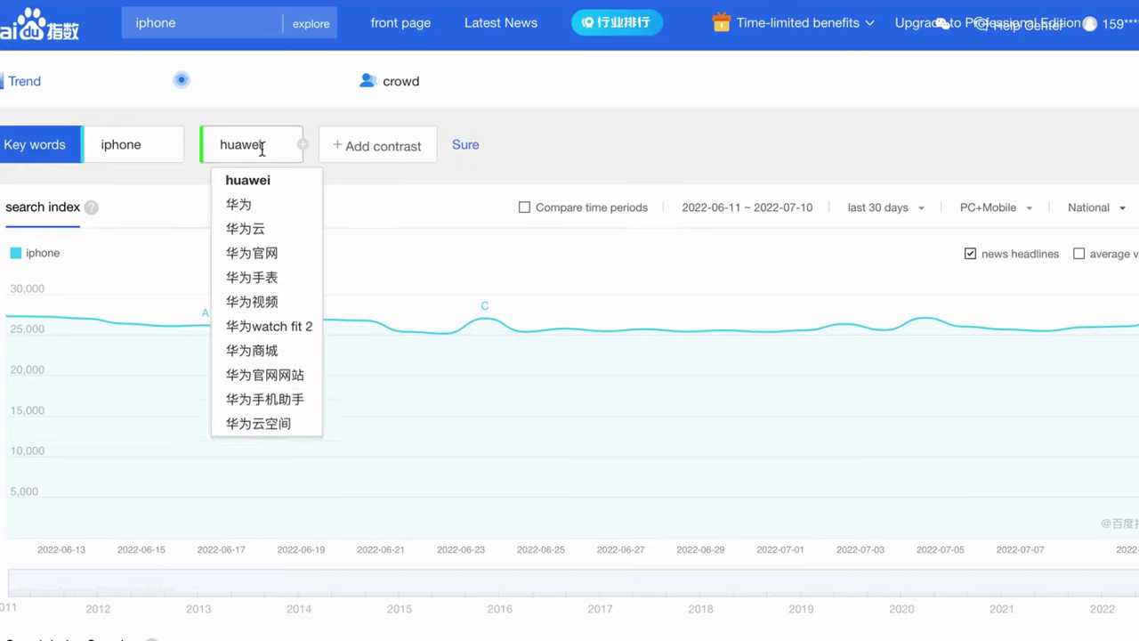
left_click(275, 178)
left_click(370, 148)
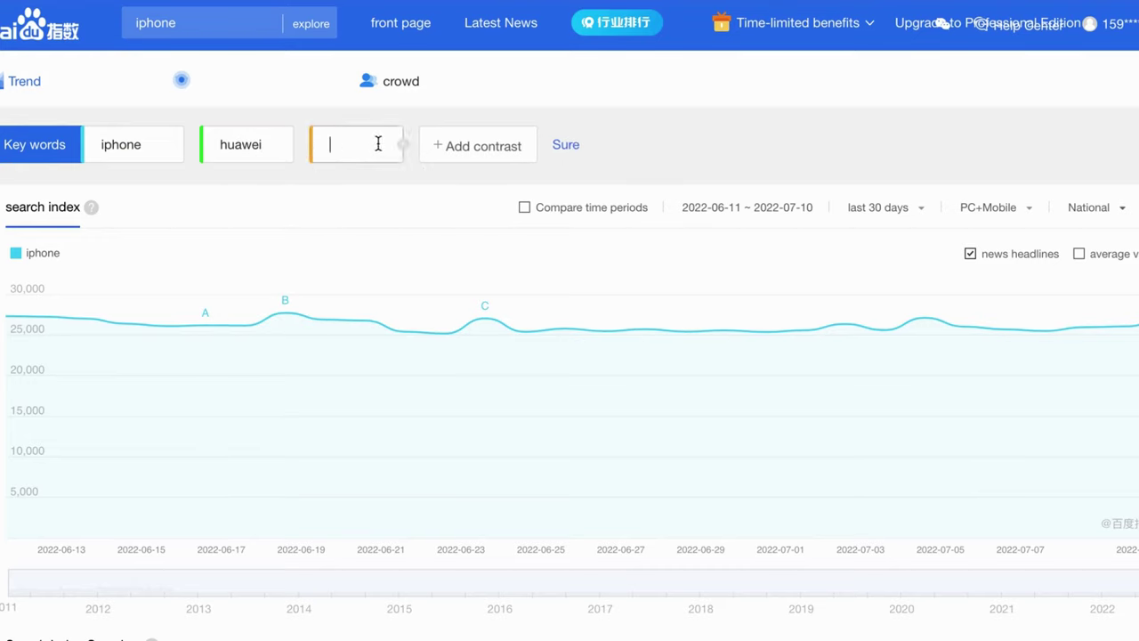
type("xiaomi")
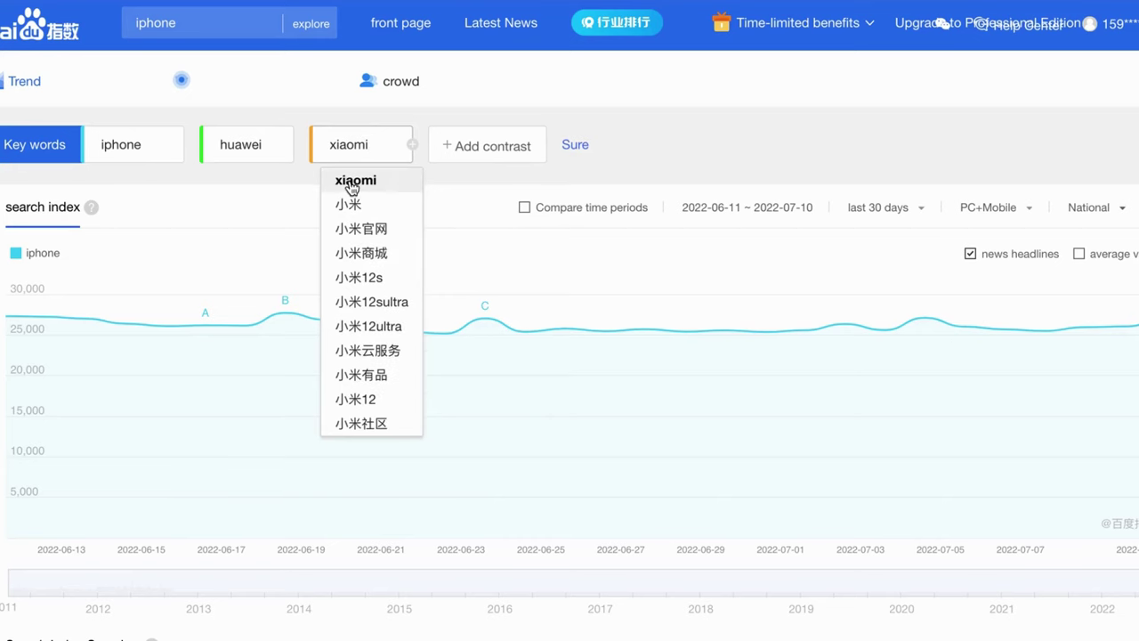
- Apply the iphone, huawei and xiaomi comparison and widen the chart to the last 90 days
left_click(386, 183)
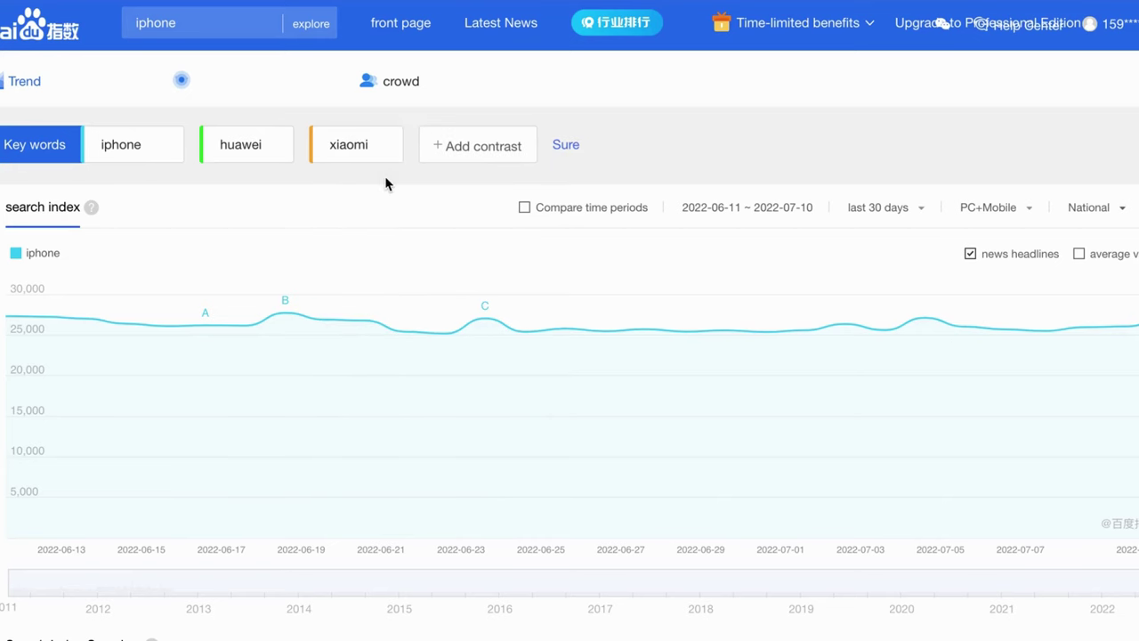
double_click(566, 145)
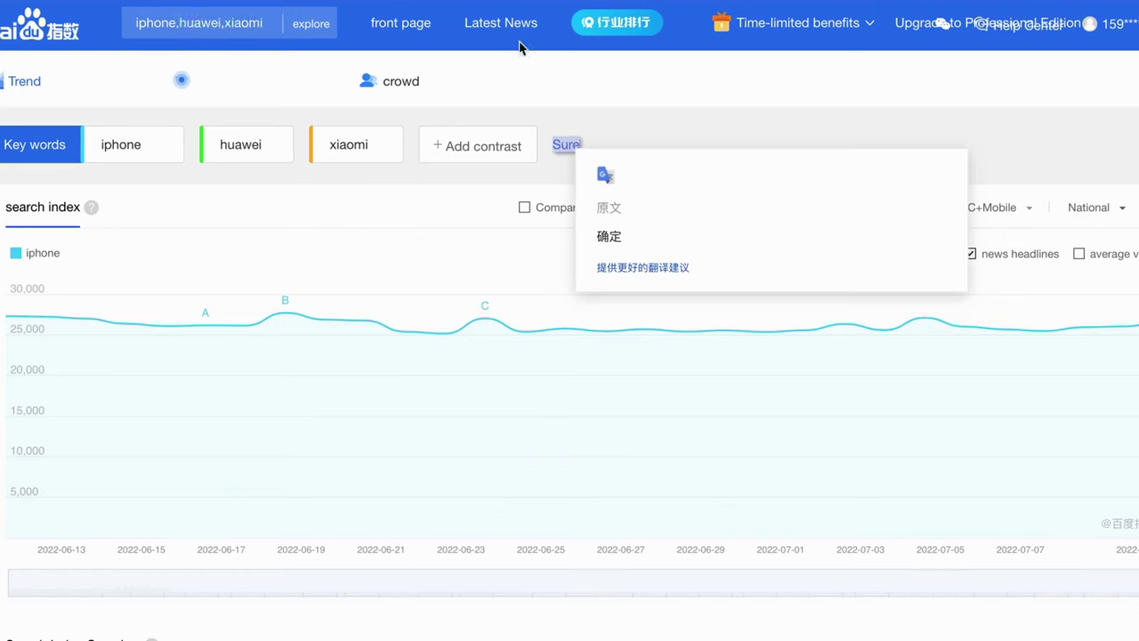
left_click(566, 145)
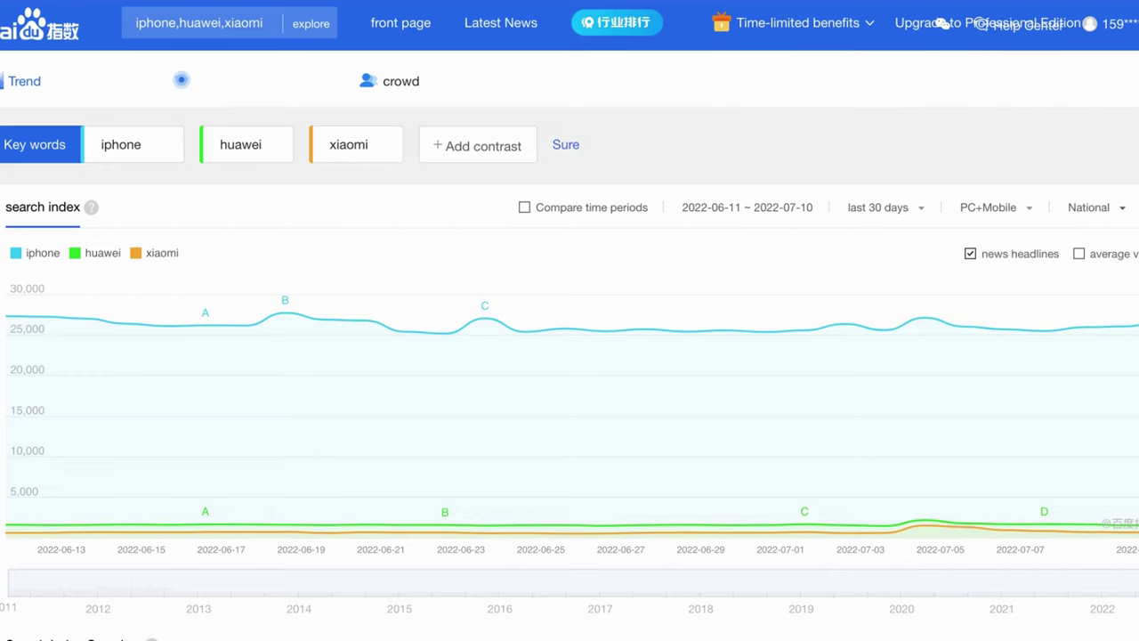
left_click(920, 212)
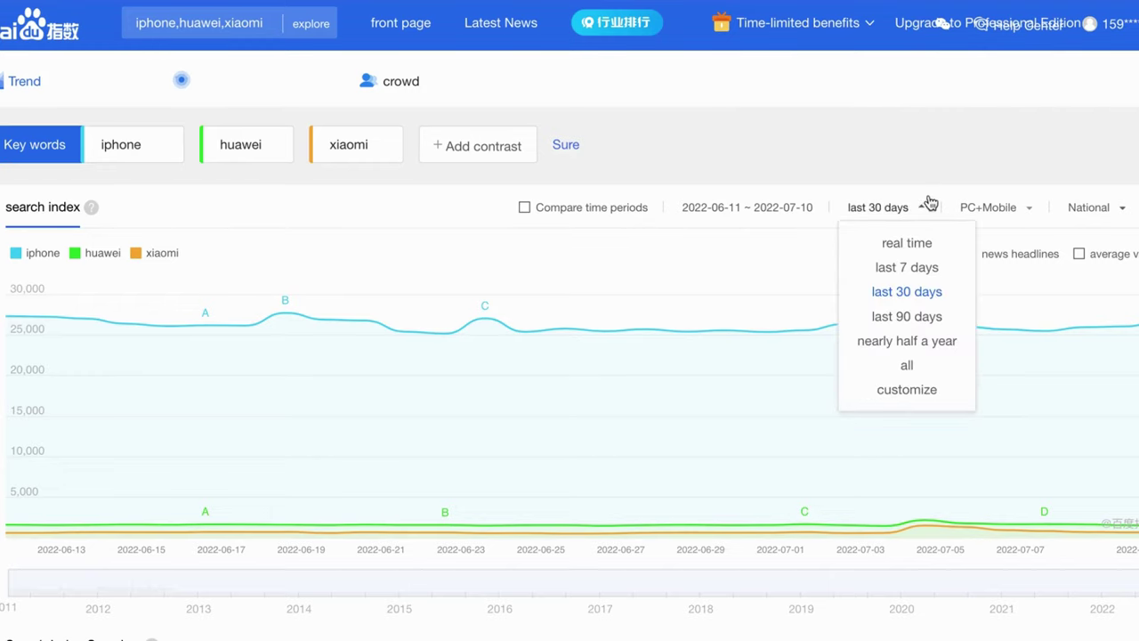
left_click(921, 322)
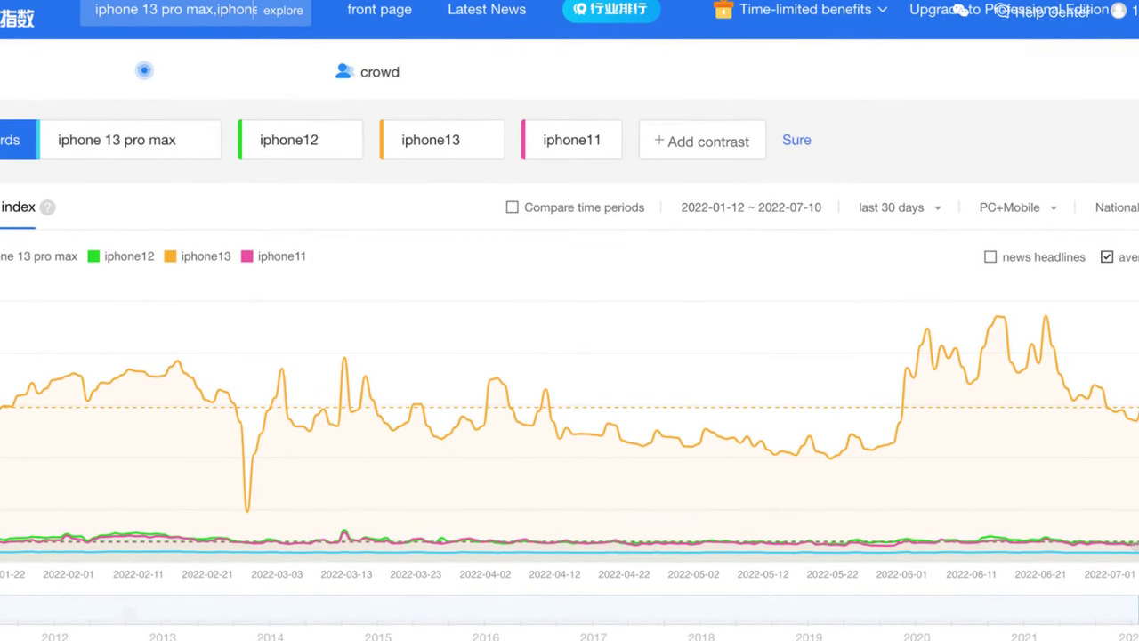
- Add redmi as a fourth contrast keyword and redraw the 2022-04-12 to 2022-07-10 chart
mouse_move(554, 322)
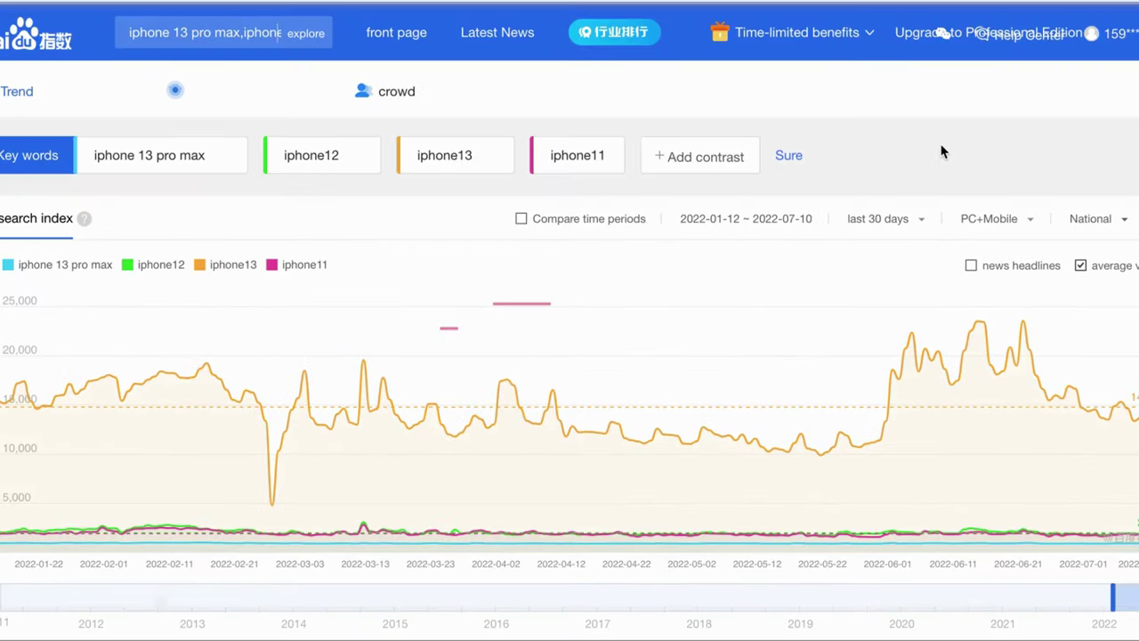
mouse_move(955, 435)
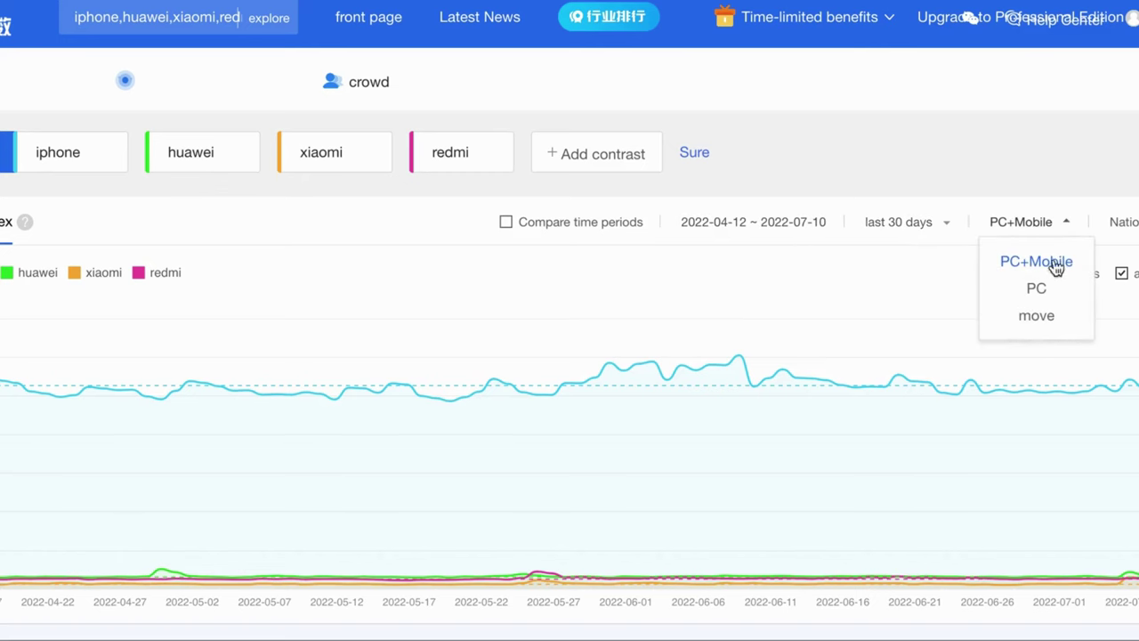
- Switch the trend to mobile-only data, close the province list, and show the iphone 13 pro max requirements map
left_click(1049, 318)
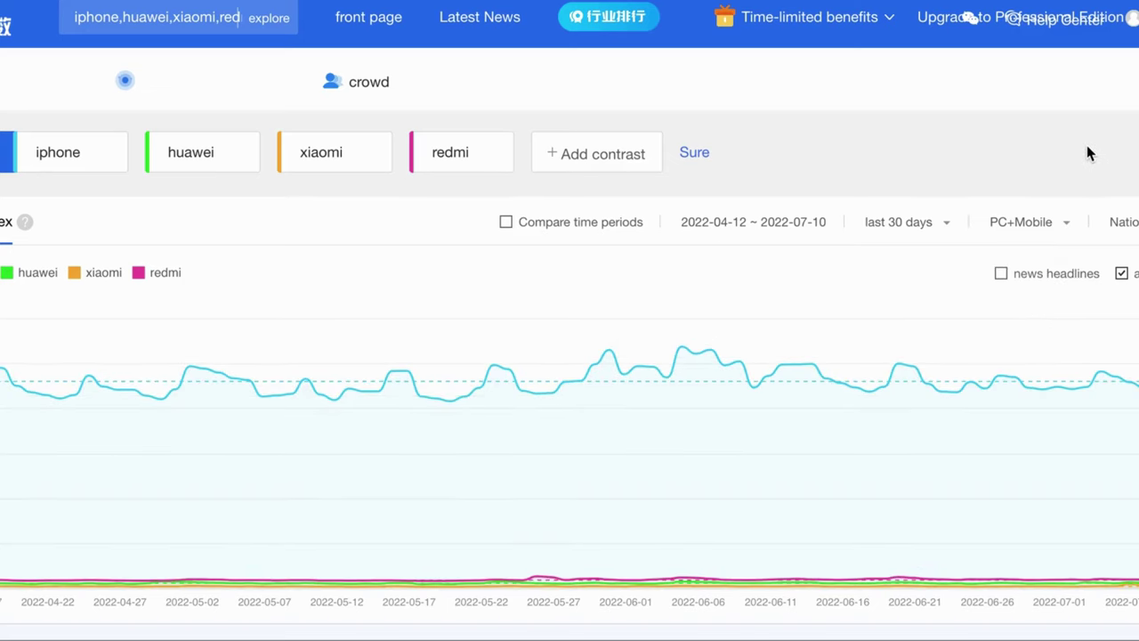
mouse_move(1125, 223)
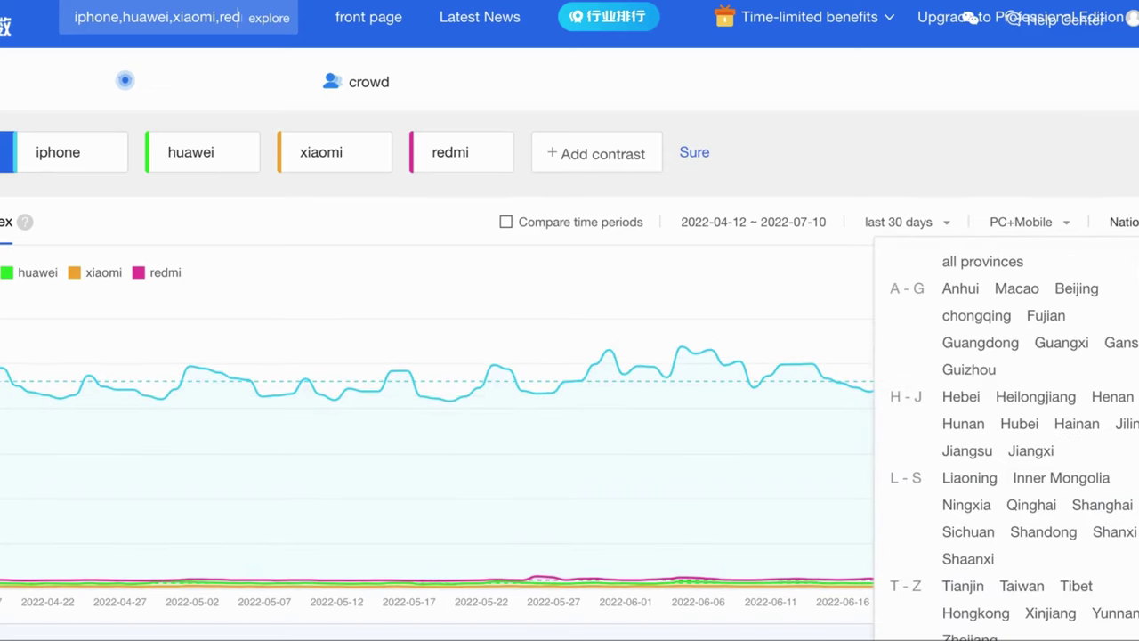
scroll(967, 432, "down", 1)
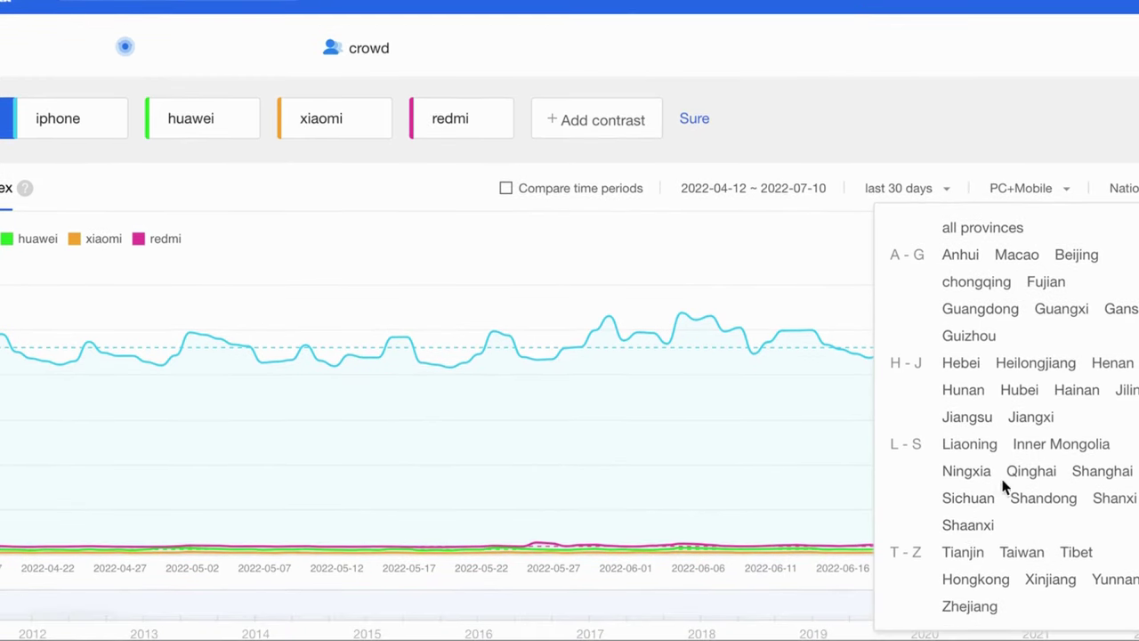
left_click(1101, 470)
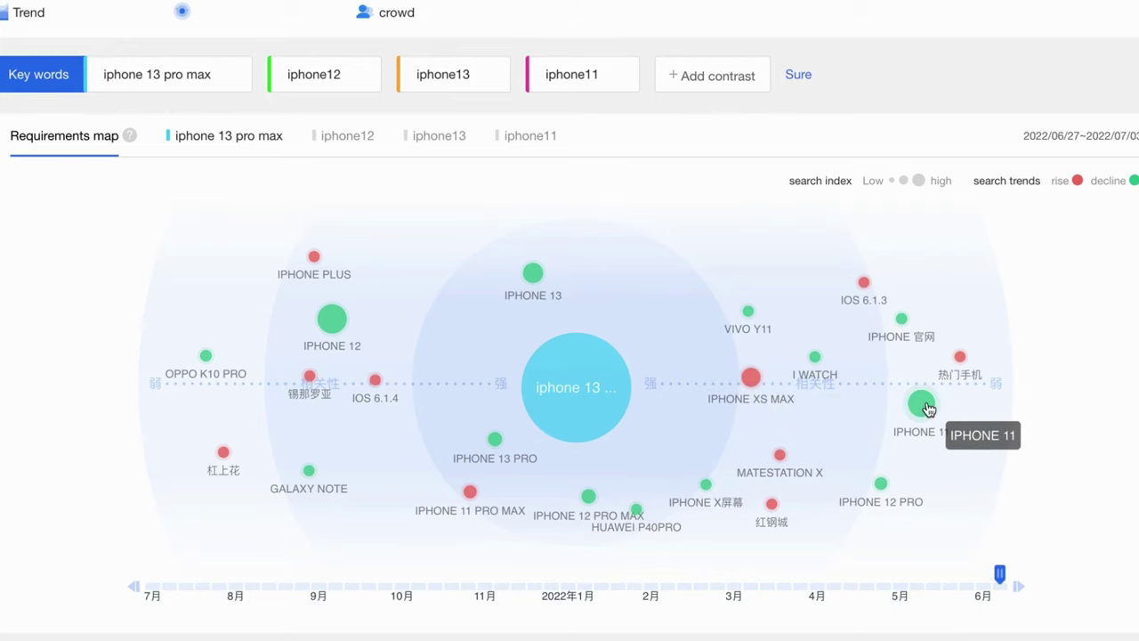
- Move to the regional distribution and drill into Guangdong, ranking Shenzhen then Guangzhou
scroll(928, 408, "down", 3)
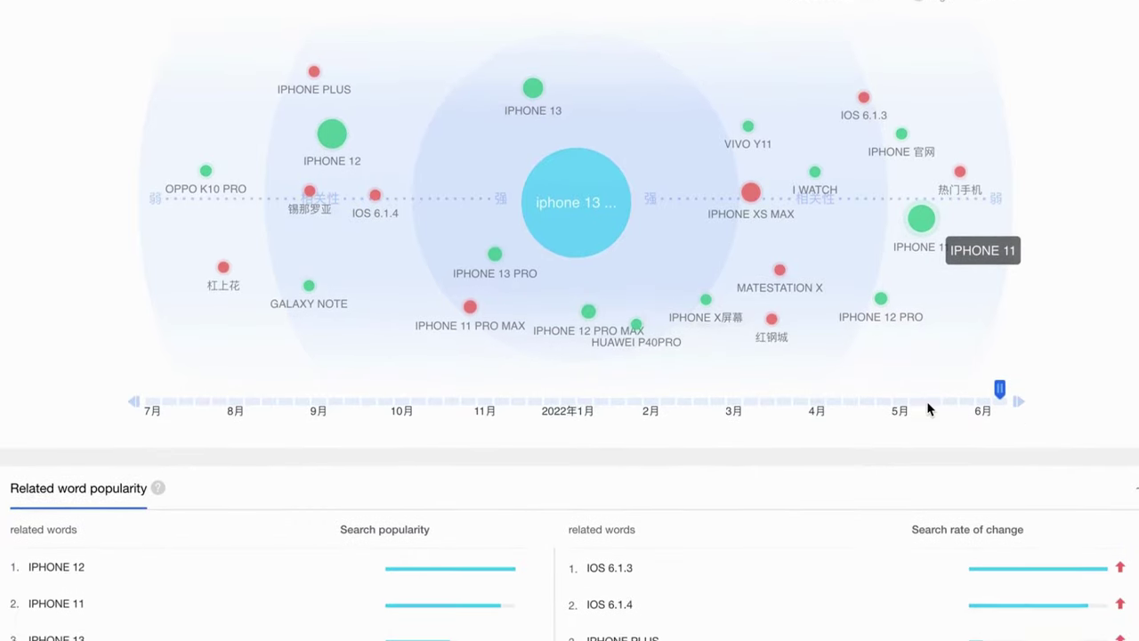
scroll(928, 407, "down", 3)
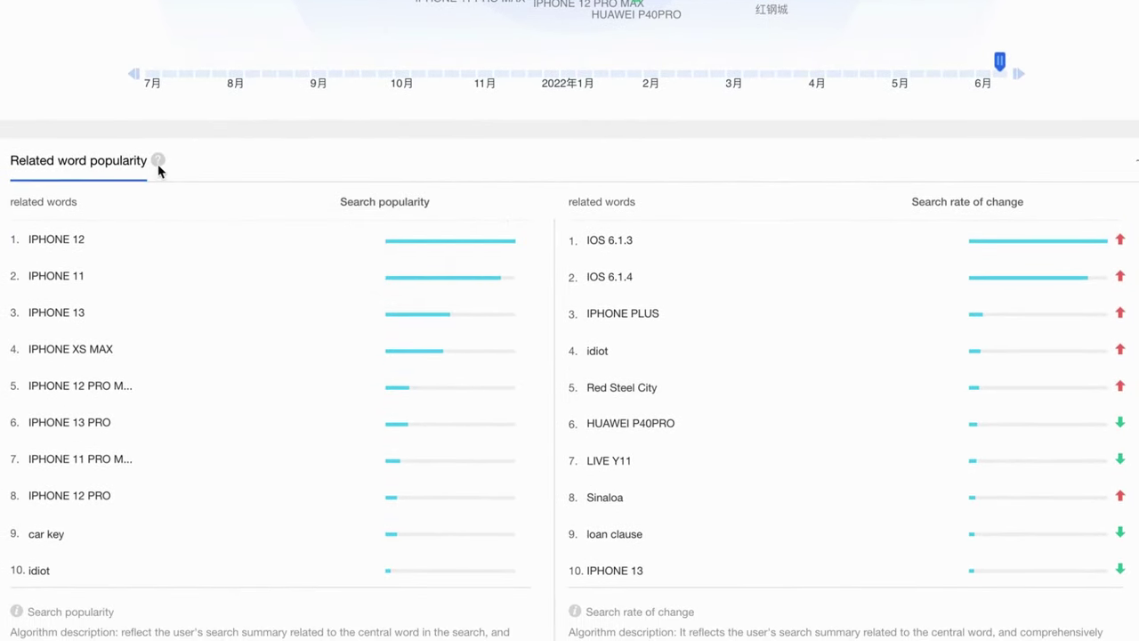
mouse_move(160, 169)
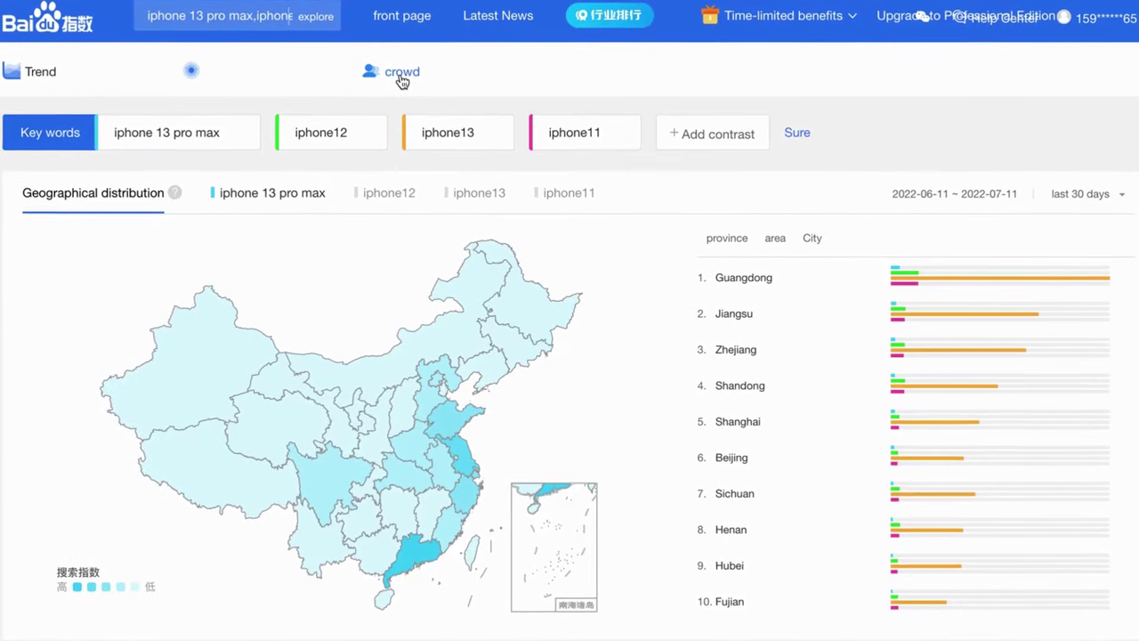
mouse_move(400, 75)
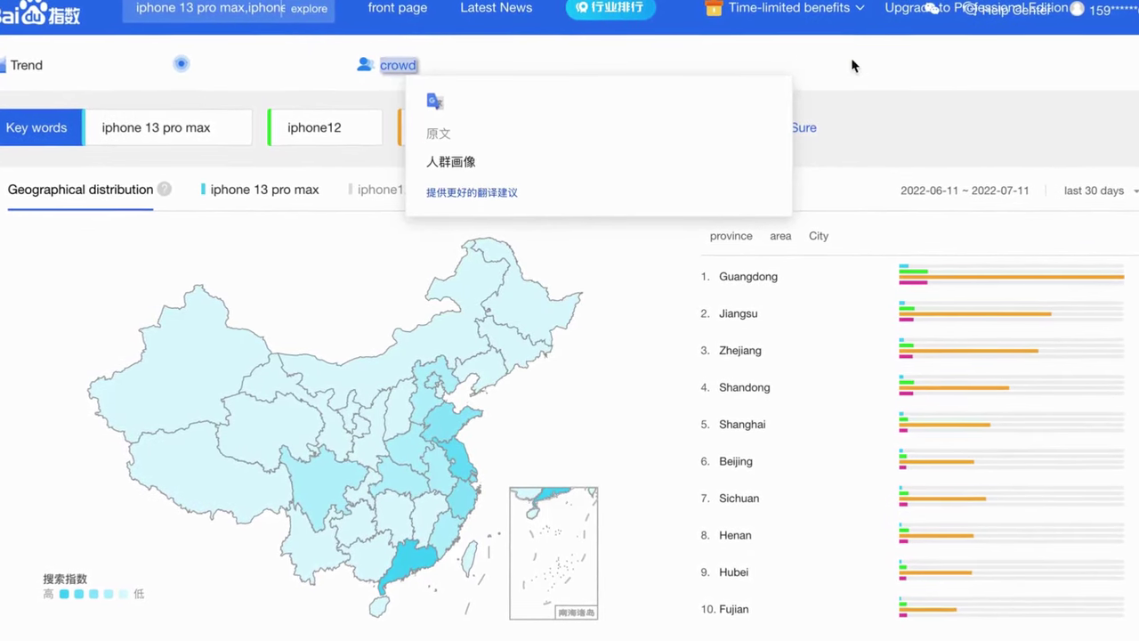
left_click(938, 100)
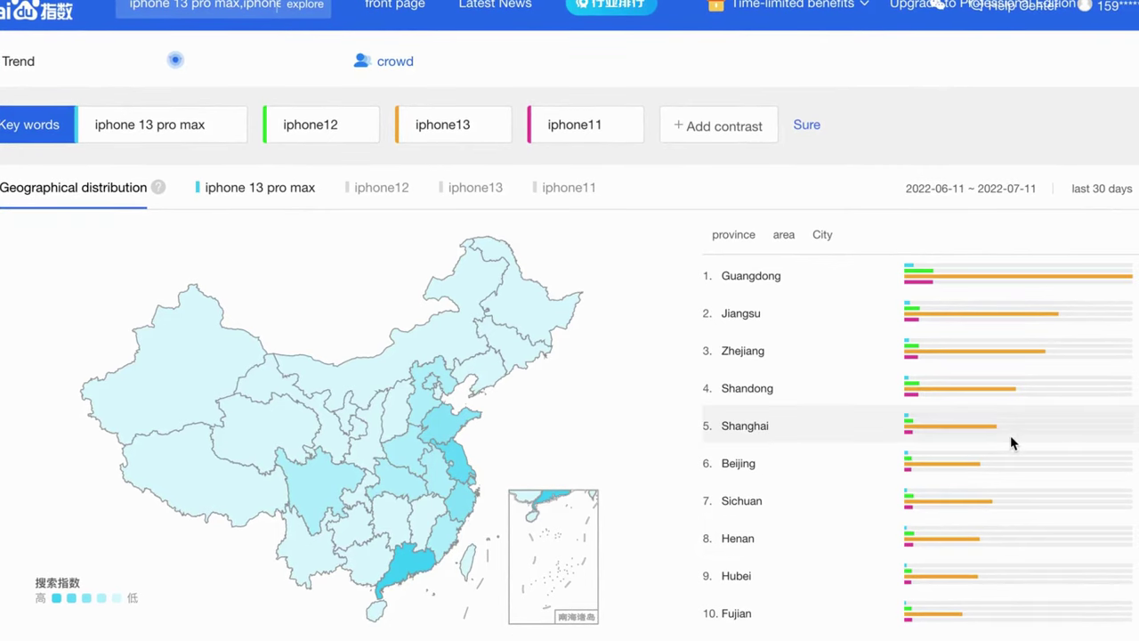
mouse_move(420, 570)
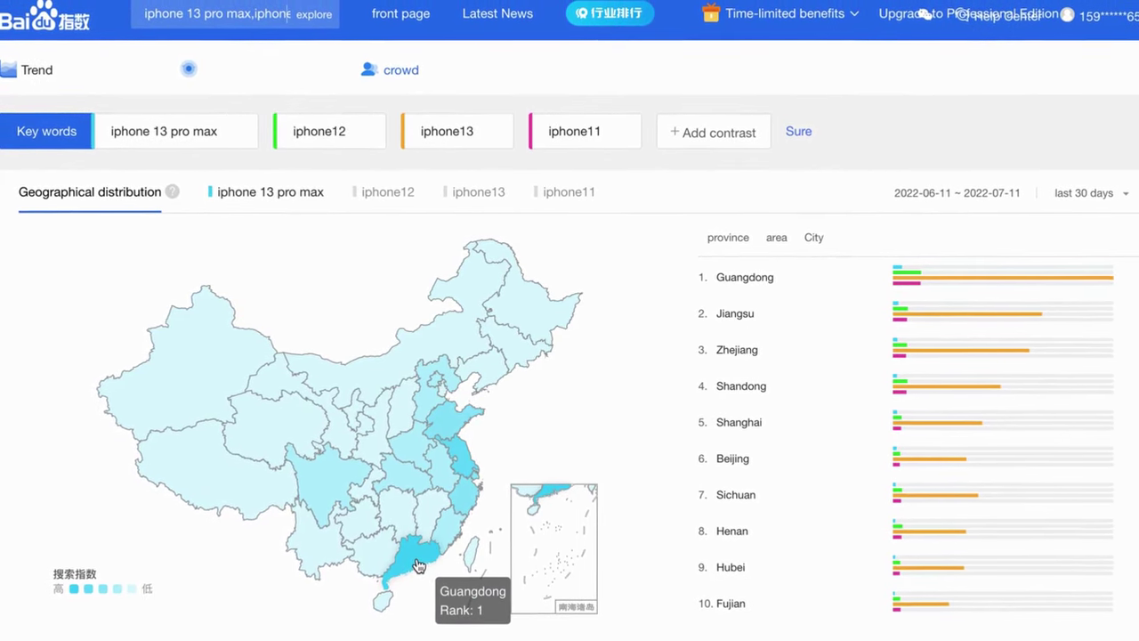
mouse_move(458, 529)
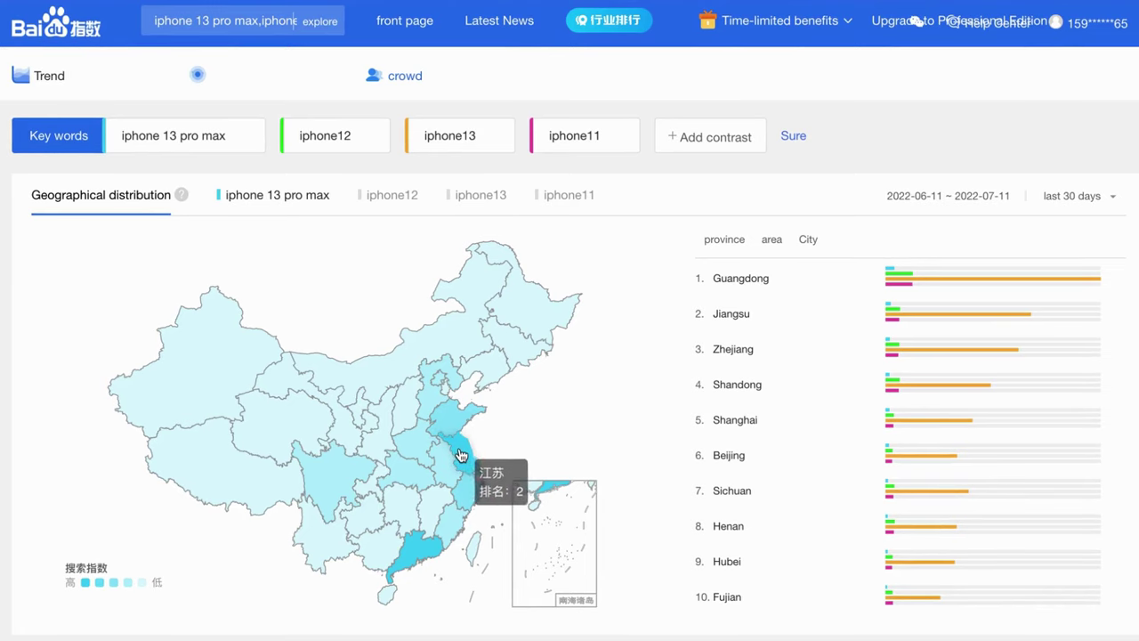
left_click(425, 555)
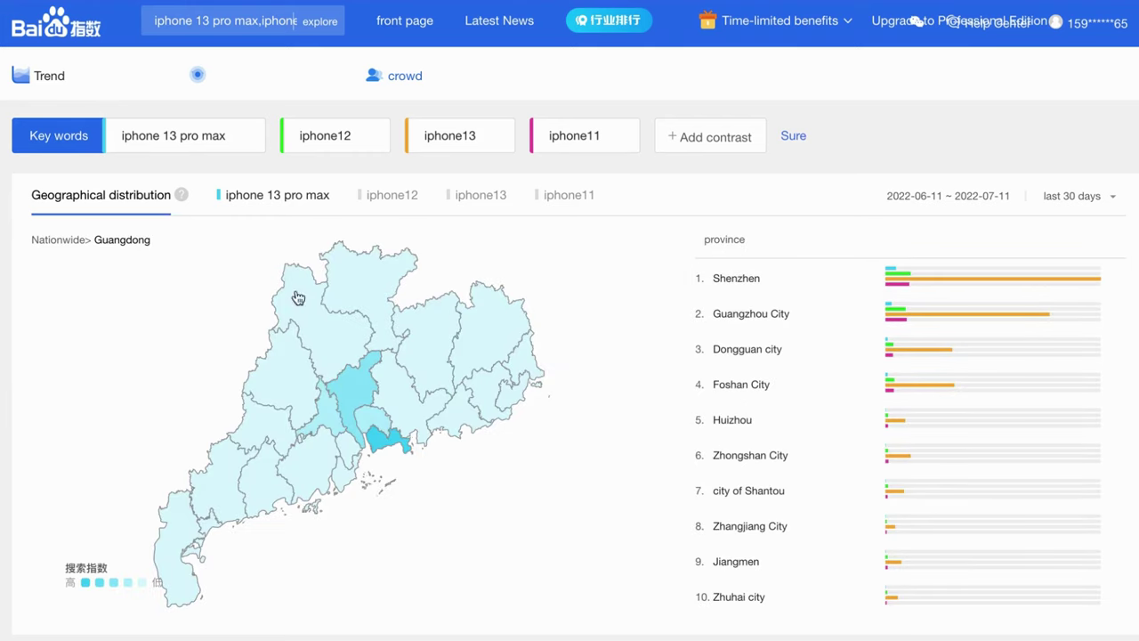
mouse_move(98, 239)
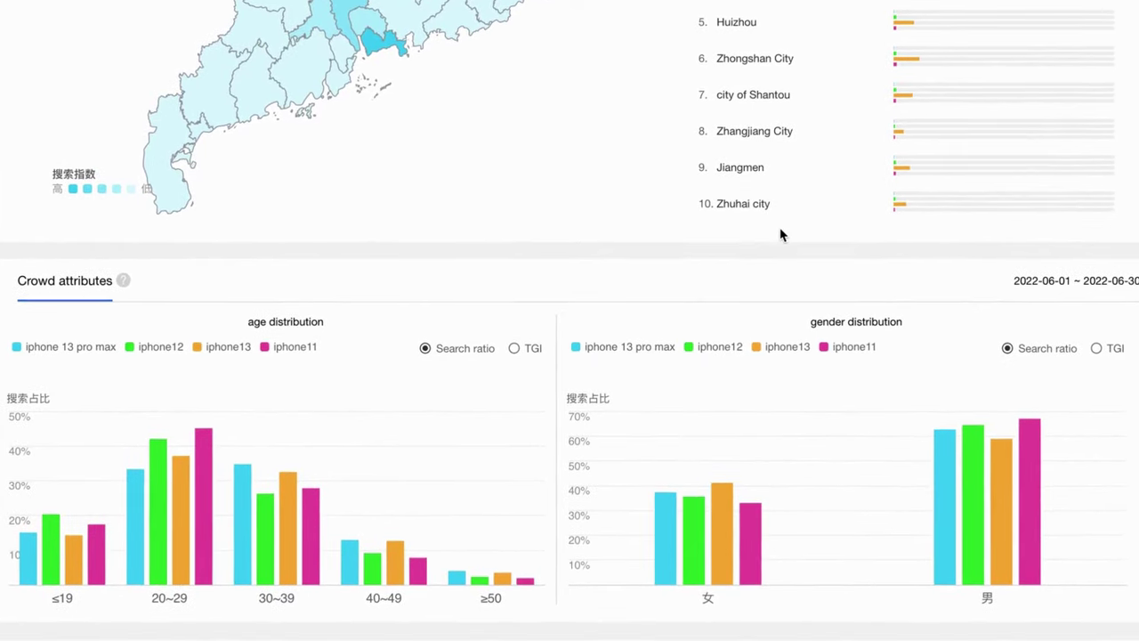
- Scroll through the Crowd attributes charts and bring up the Latest News hot spot reports
scroll(779, 227, "down", 1)
scroll(786, 227, "down", 3)
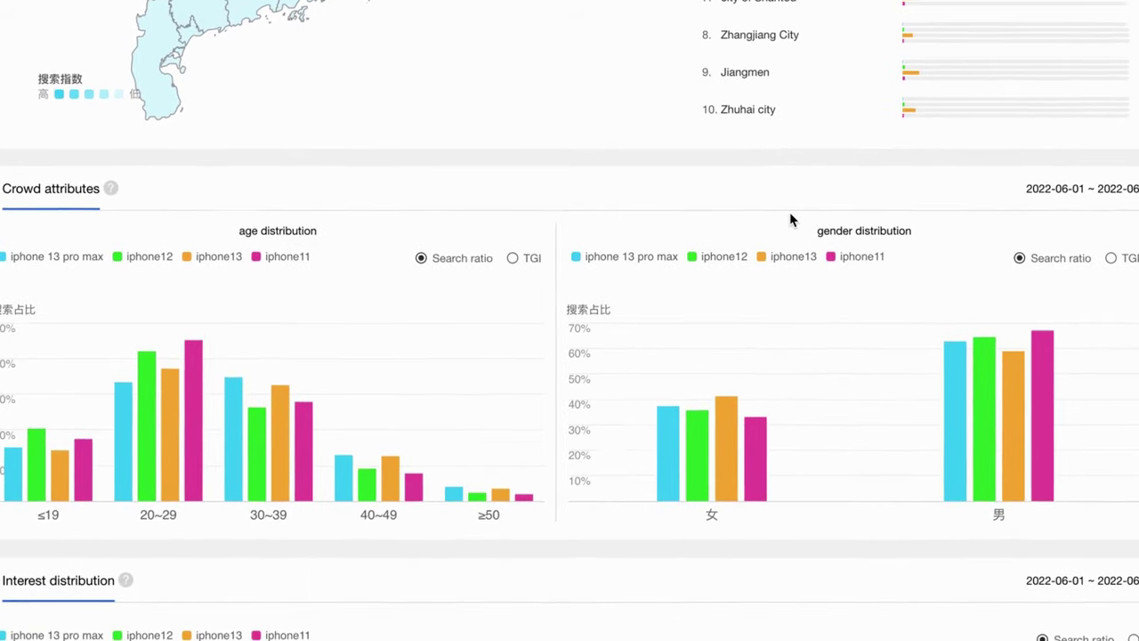
right_click(788, 534)
key("Escape")
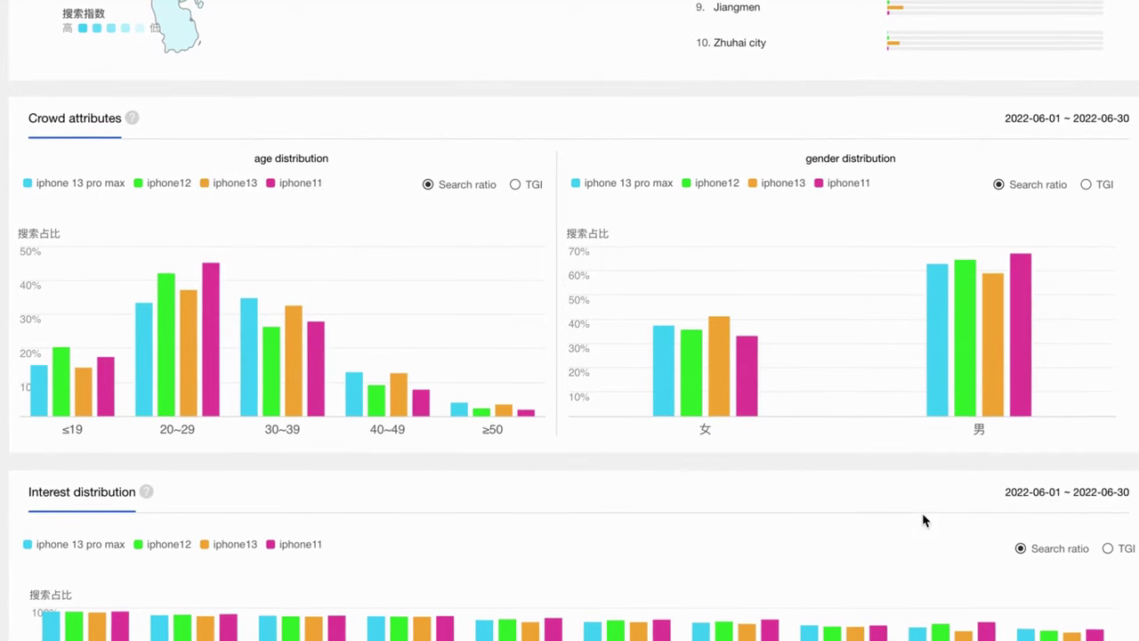
mouse_move(1019, 411)
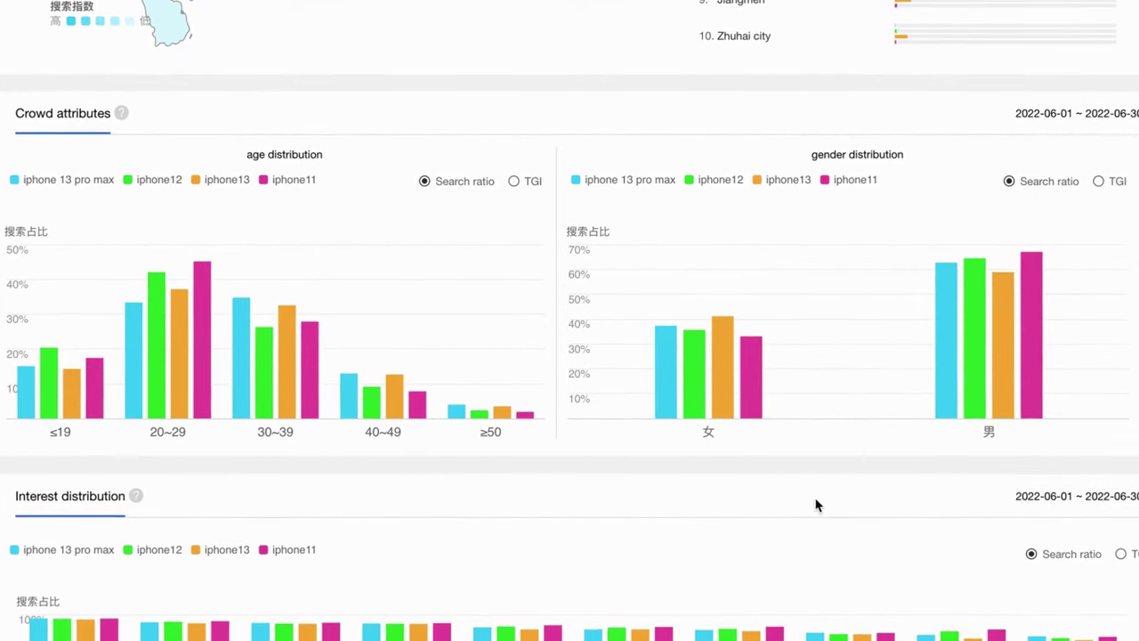
scroll(818, 504, "down", 3)
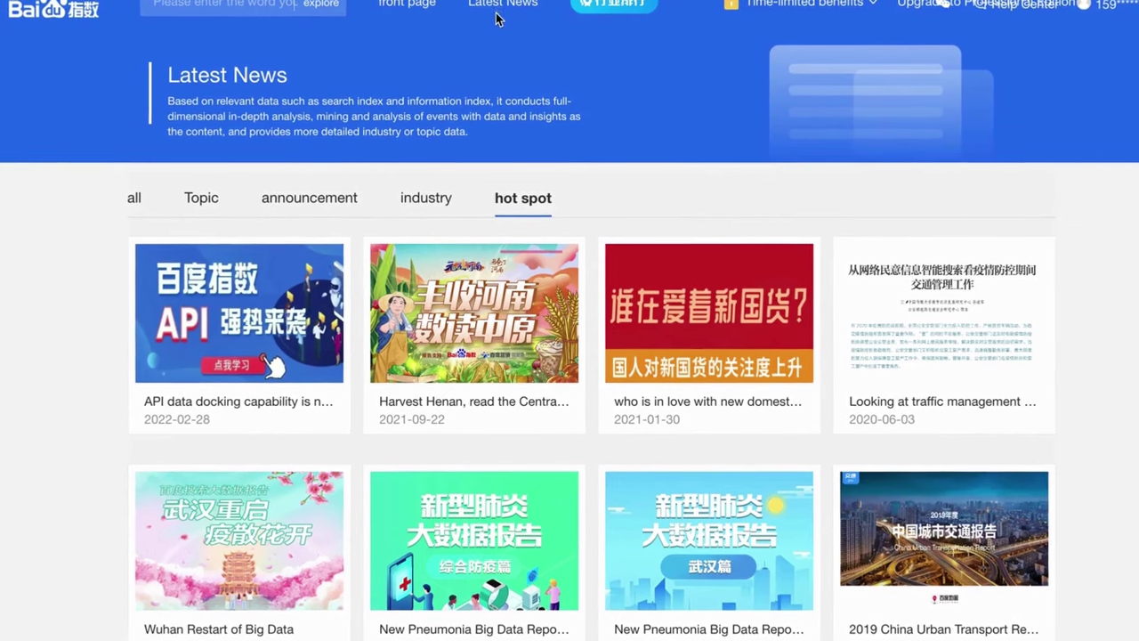
- Browse the Topic, announcement and industry report categories, then show the Industry ranking overview
mouse_move(502, 9)
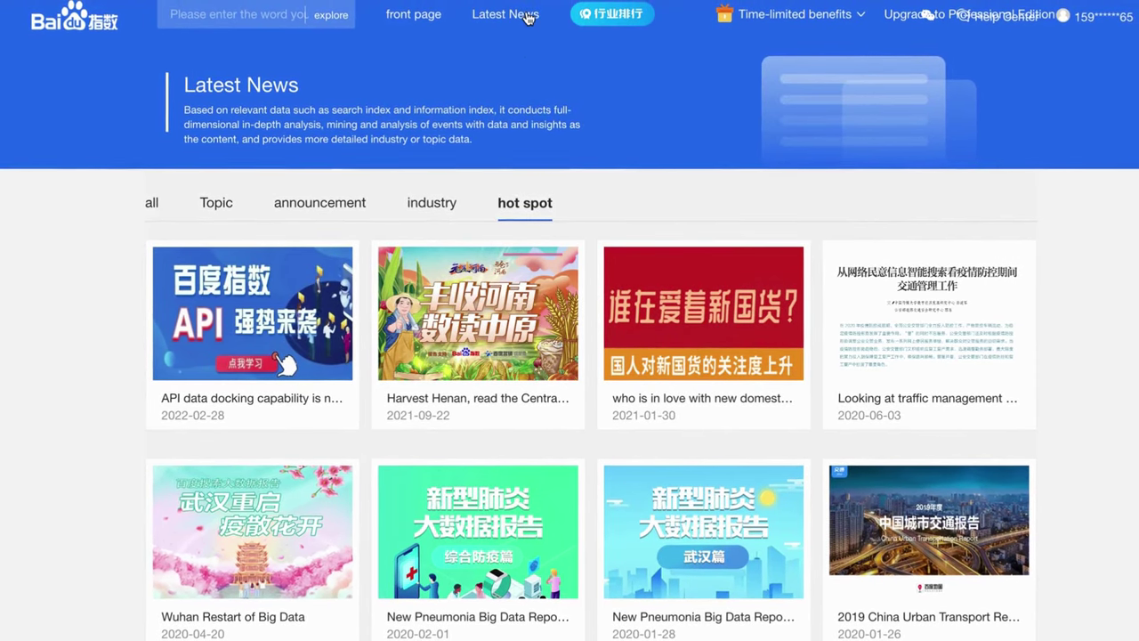
left_click(218, 203)
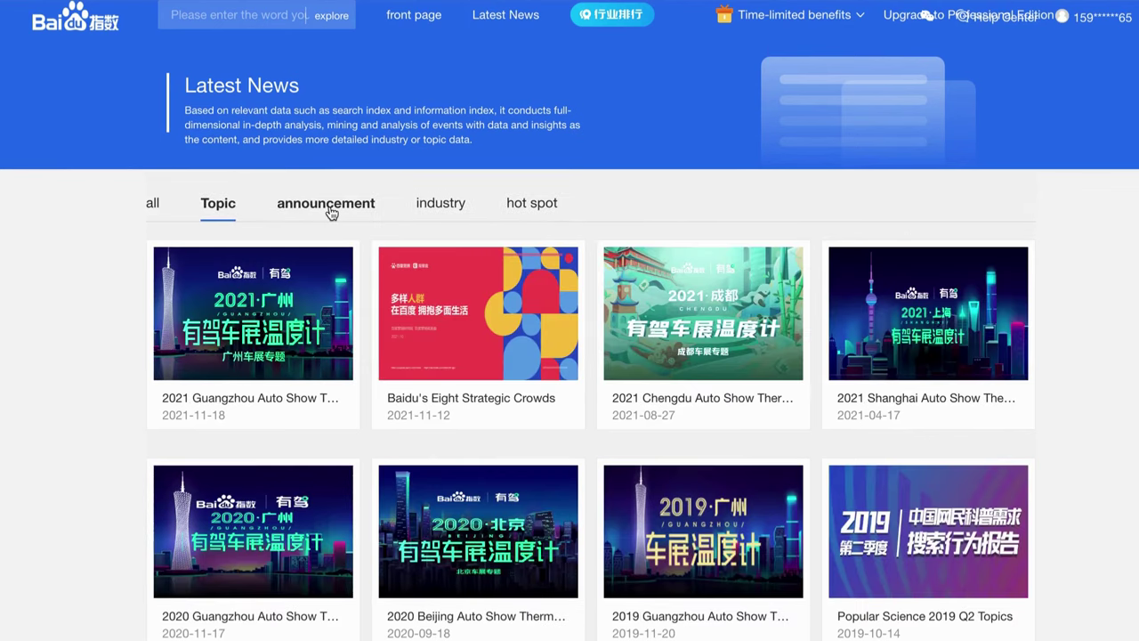
left_click(331, 212)
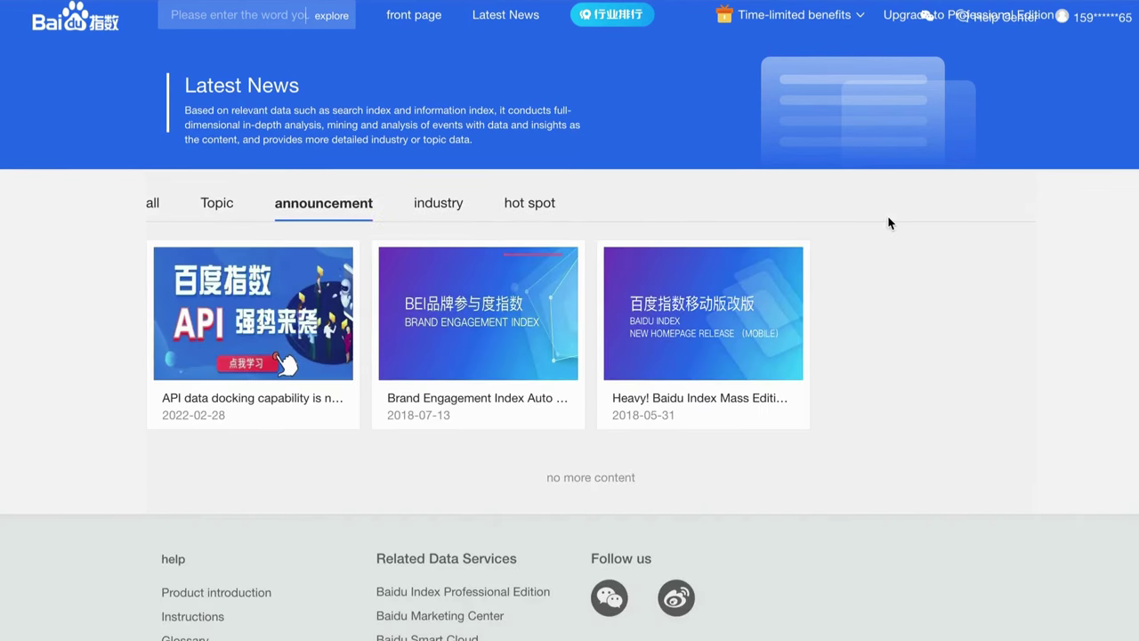
left_click(442, 203)
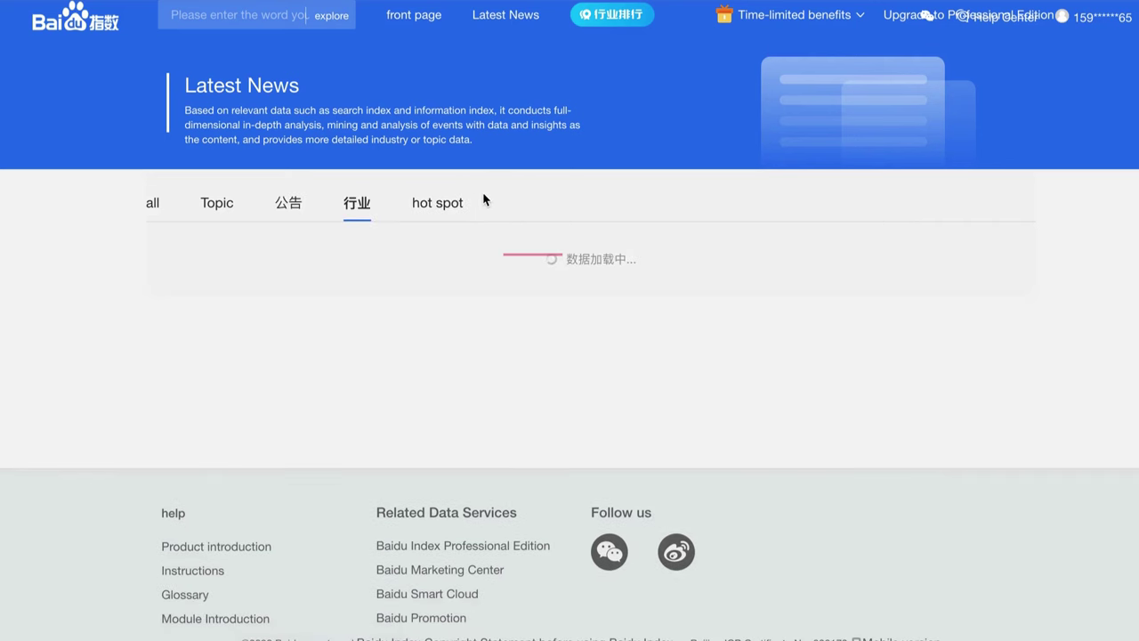
scroll(1058, 367, "down", 3)
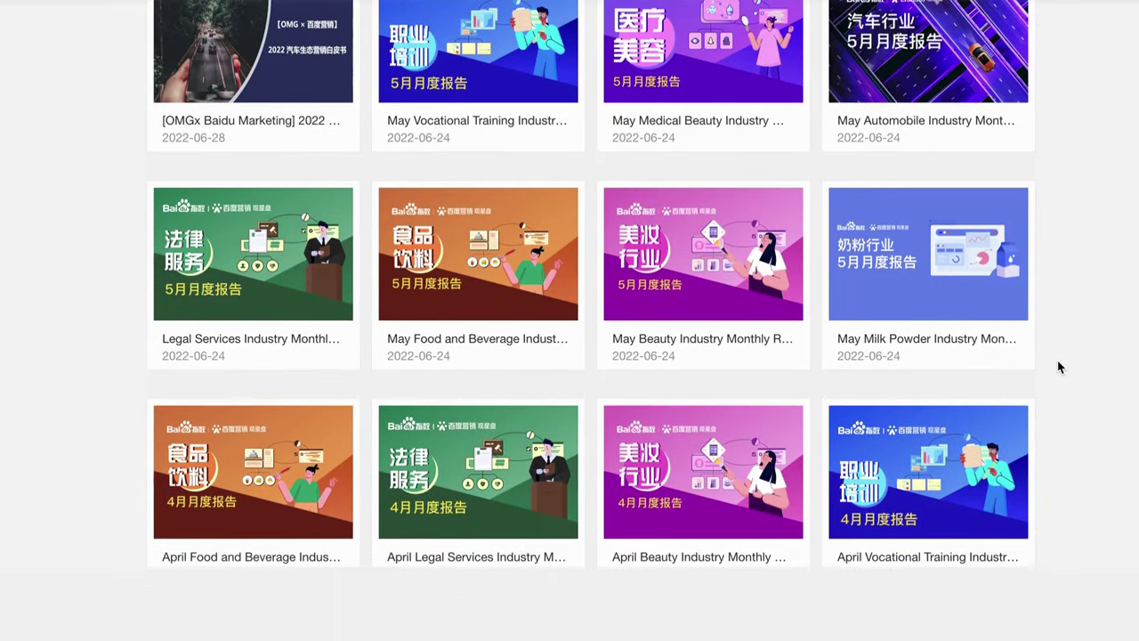
scroll(1058, 367, "up", 3)
scroll(1058, 367, "down", 3)
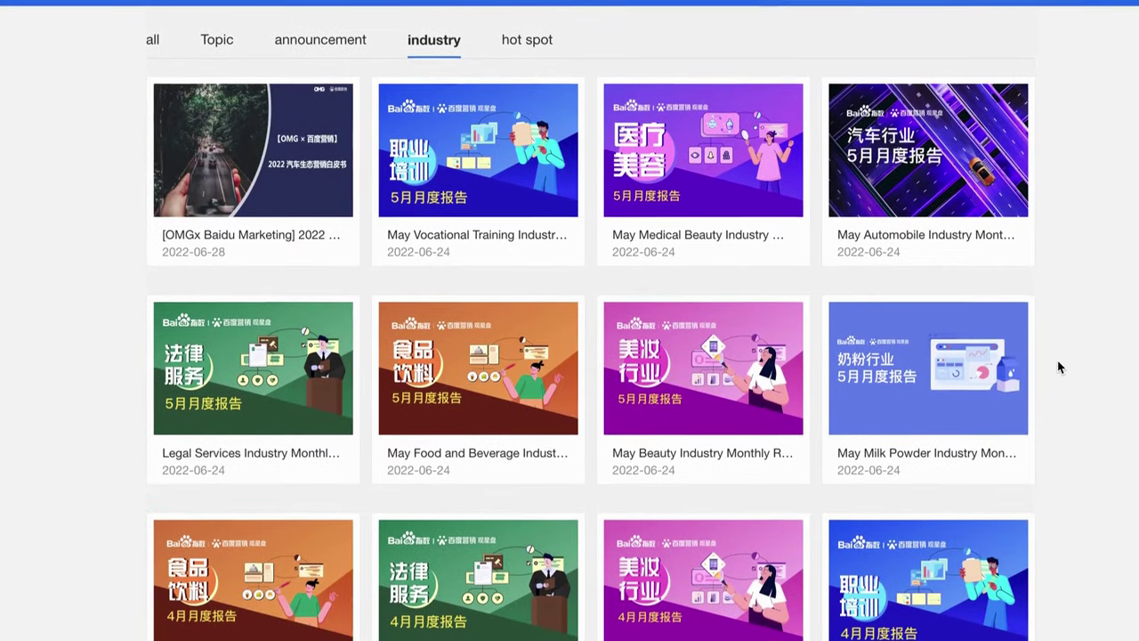
scroll(1059, 366, "down", 3)
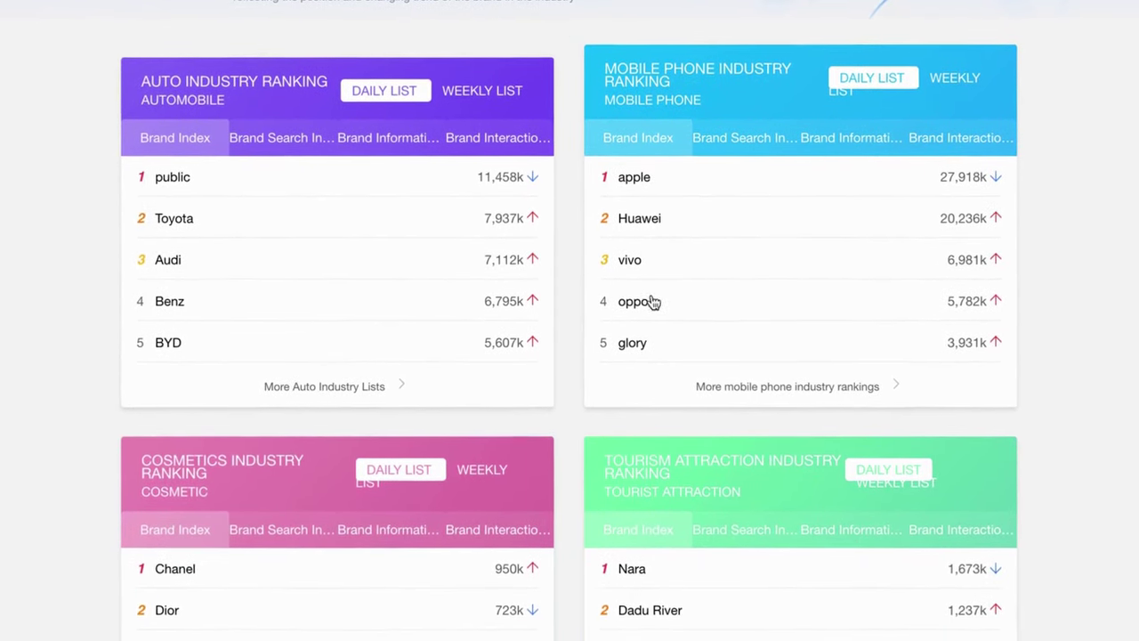
scroll(1053, 362, "down", 5)
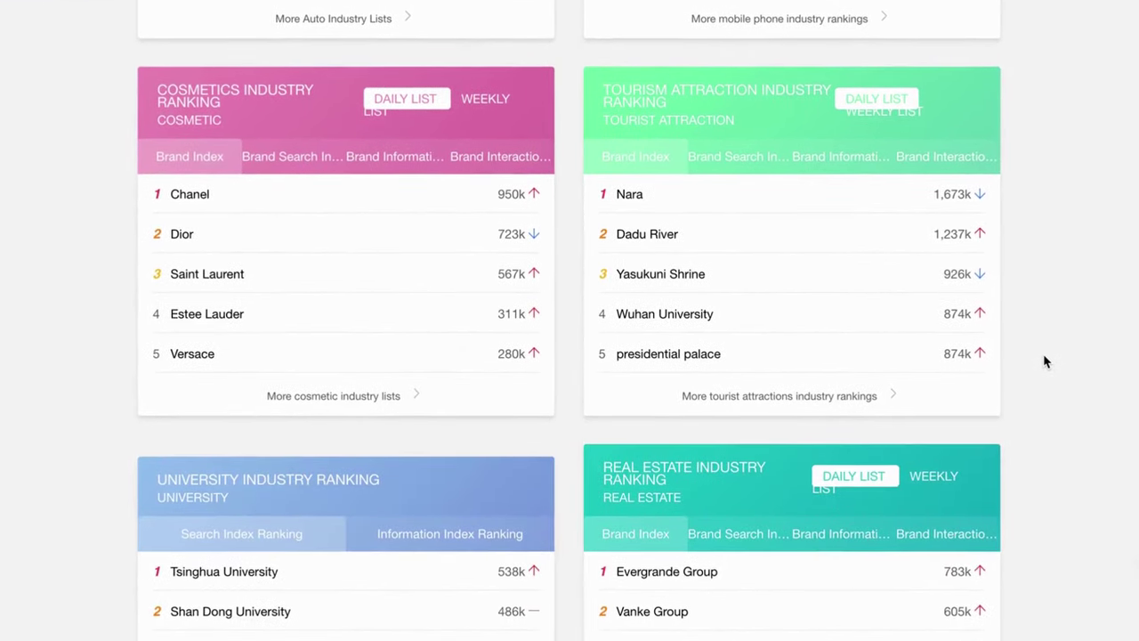
scroll(1041, 361, "down", 3)
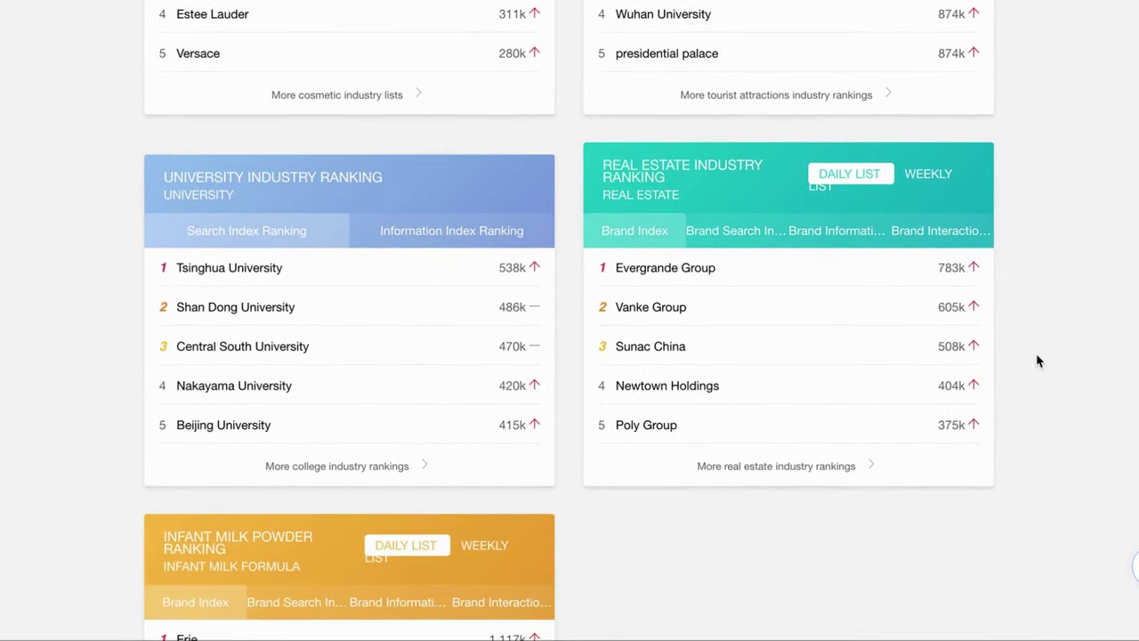
scroll(1037, 360, "down", 5)
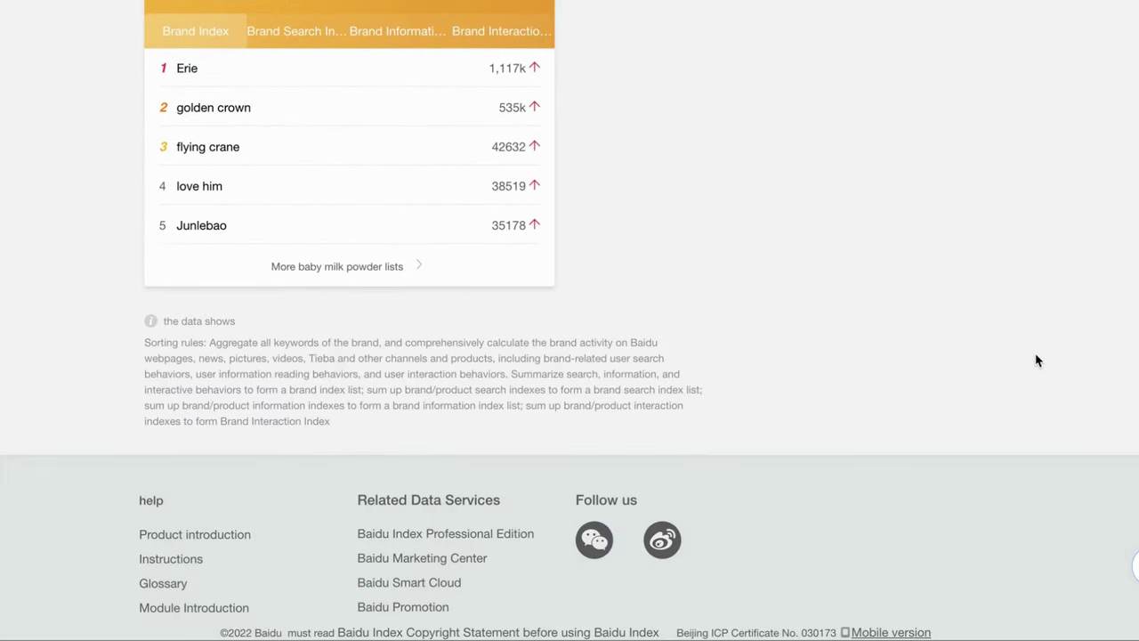
scroll(1037, 359, "up", 15)
scroll(1036, 359, "down", 3)
scroll(1036, 359, "down", 2)
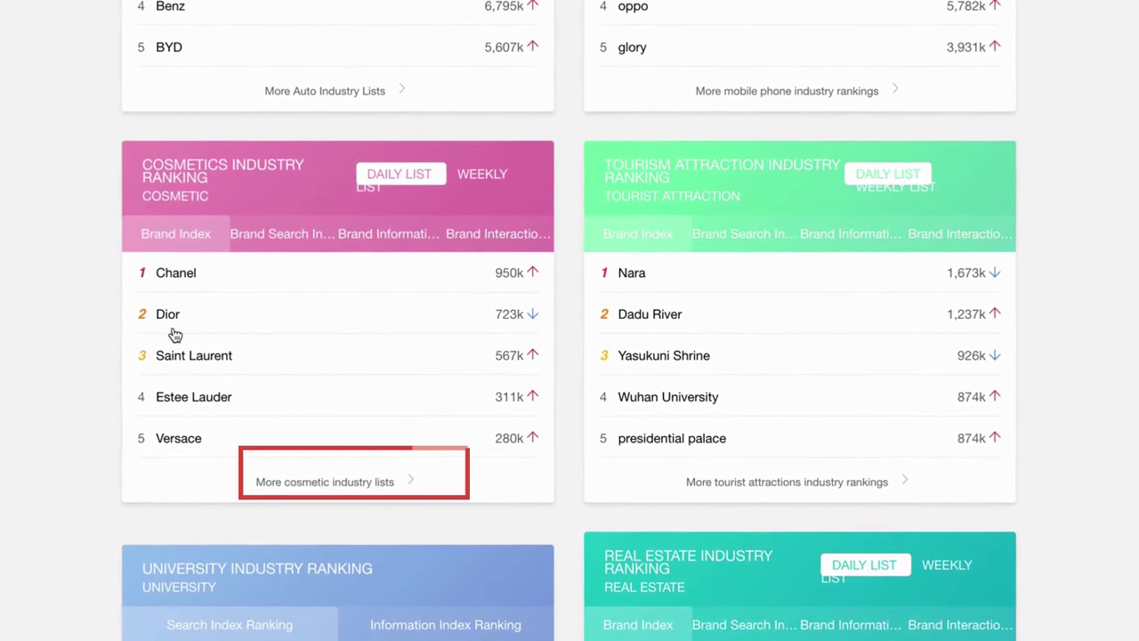
- Open the full Cosmetics Industry Ranking and rank the brands by search index
left_click(333, 483)
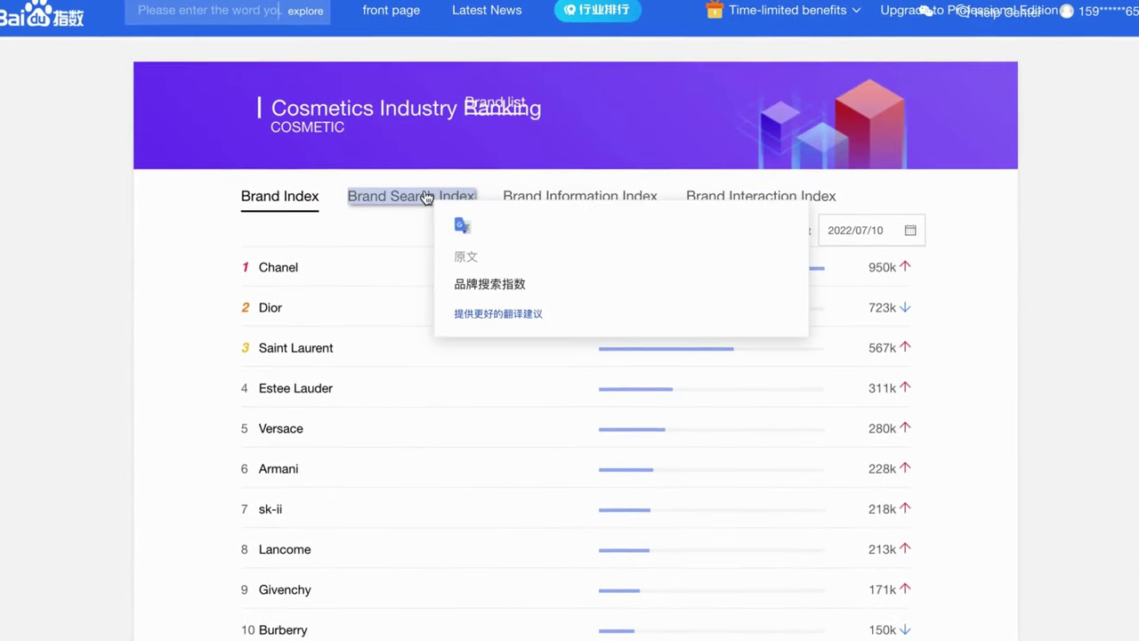
left_click(407, 203)
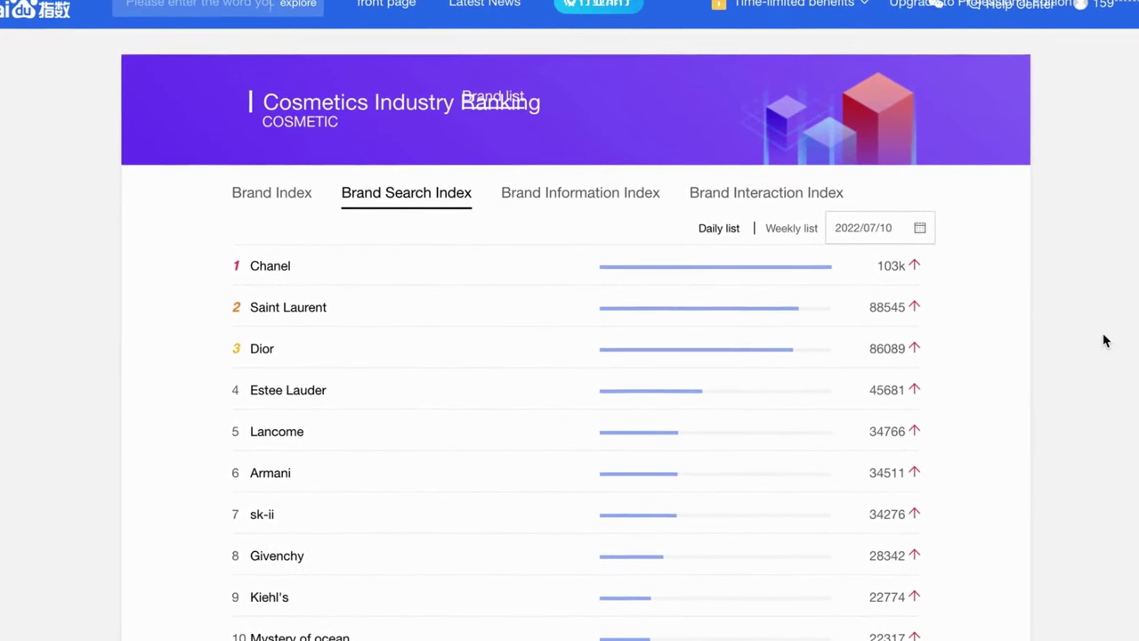
scroll(1103, 344, "down", 5)
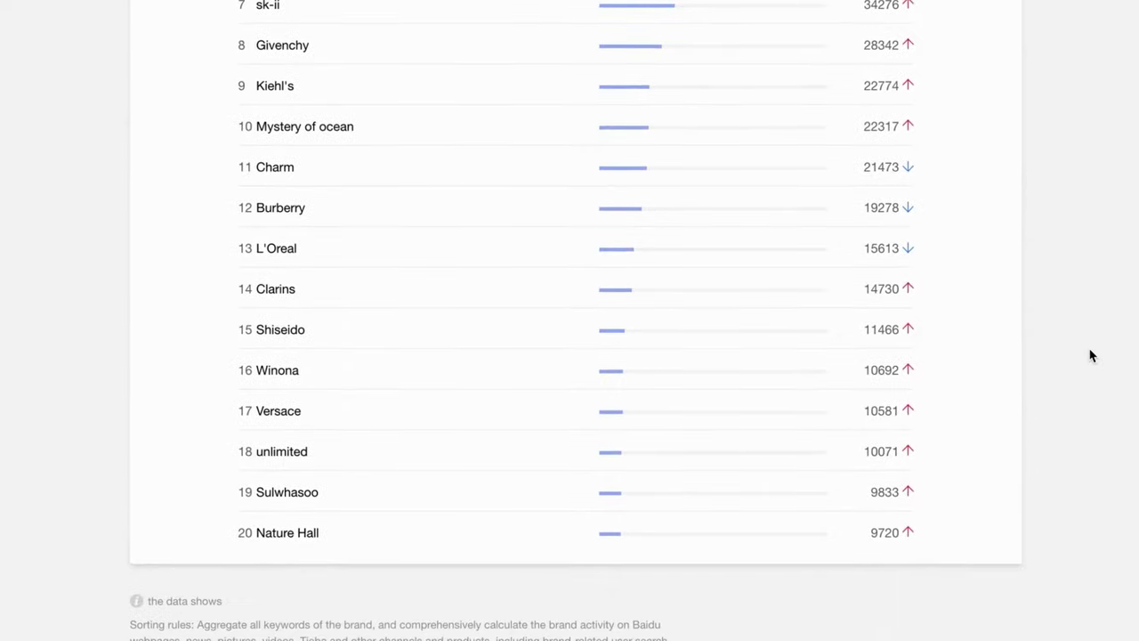
scroll(1086, 353, "up", 3)
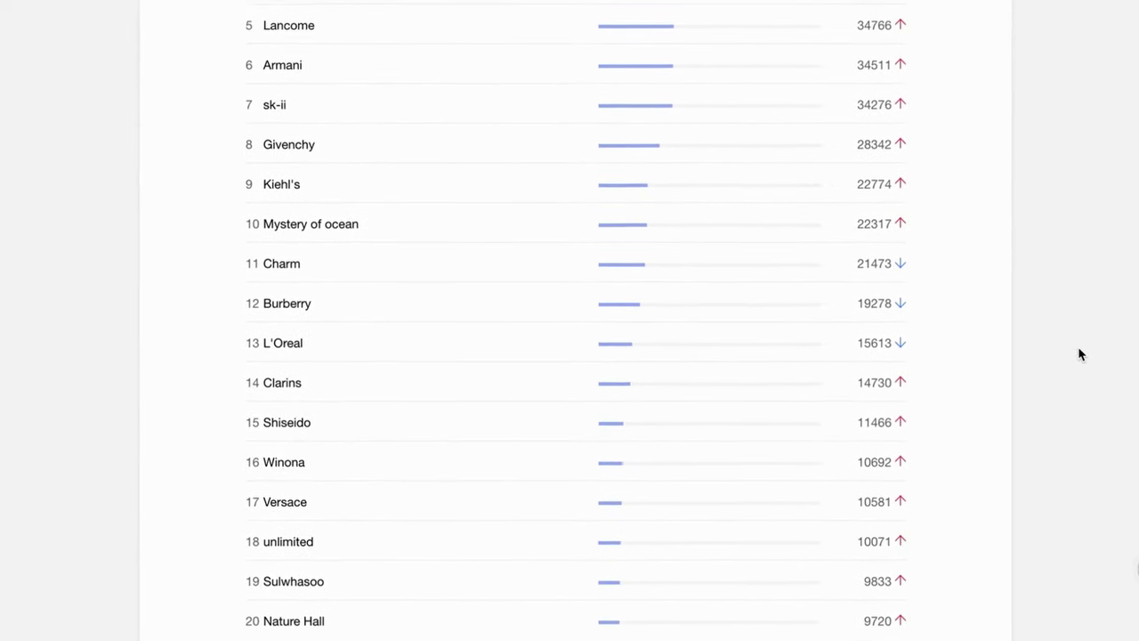
scroll(1076, 354, "up", 3)
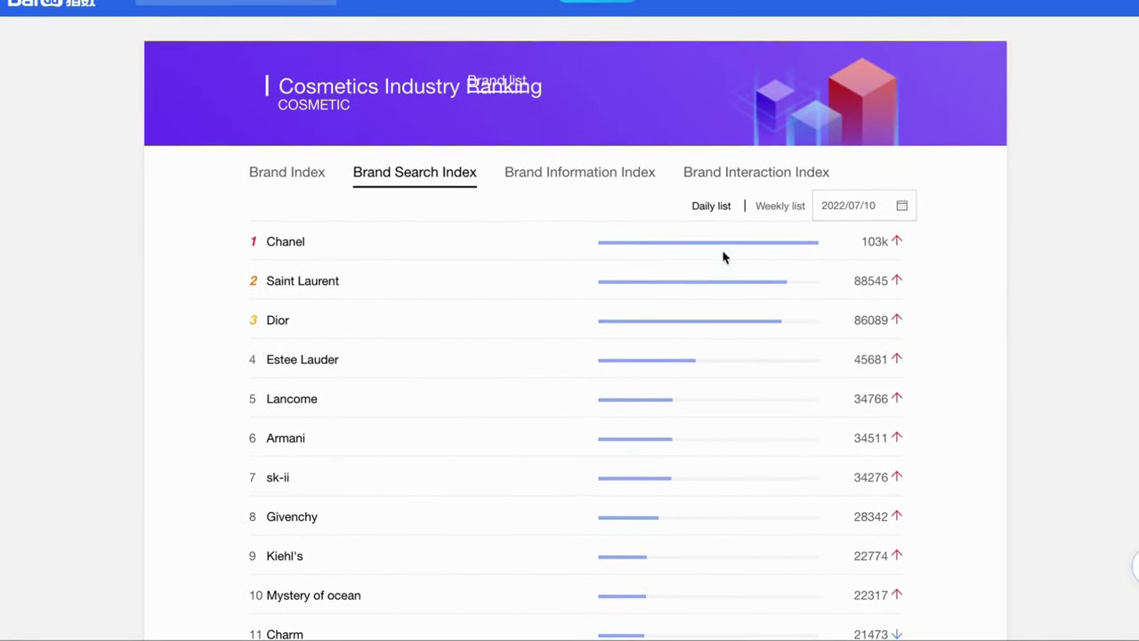
- Toggle between weekly and daily lists and scroll through the top 20 cosmetics brands
left_click(778, 206)
triple_click(796, 212)
left_click(712, 206)
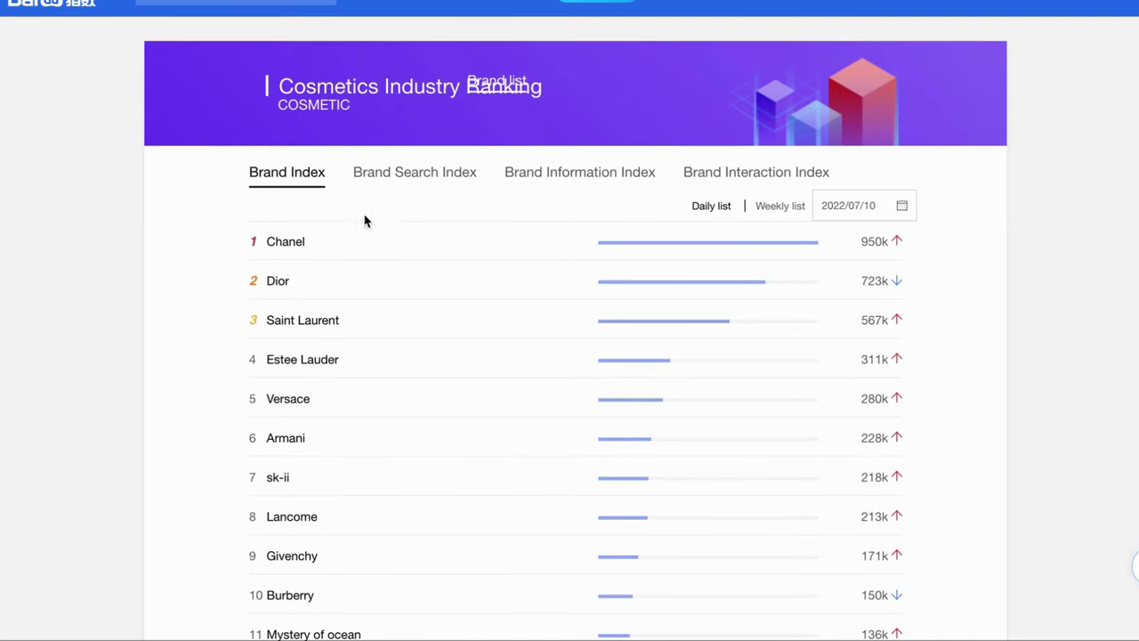
scroll(394, 323, "down", 10)
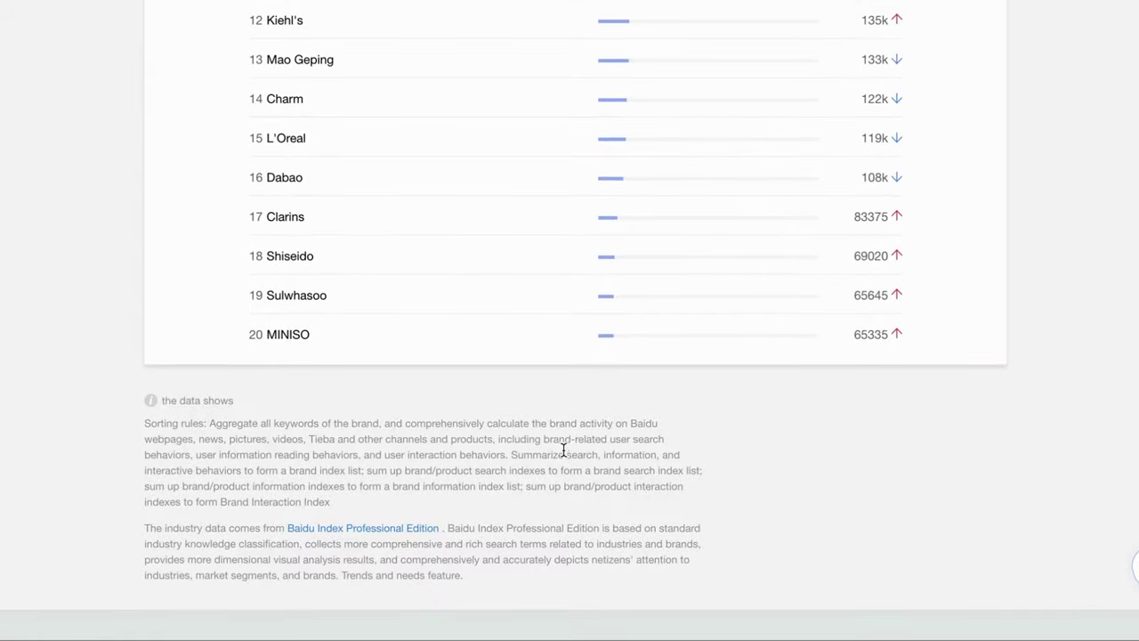
scroll(563, 453, "up", 8)
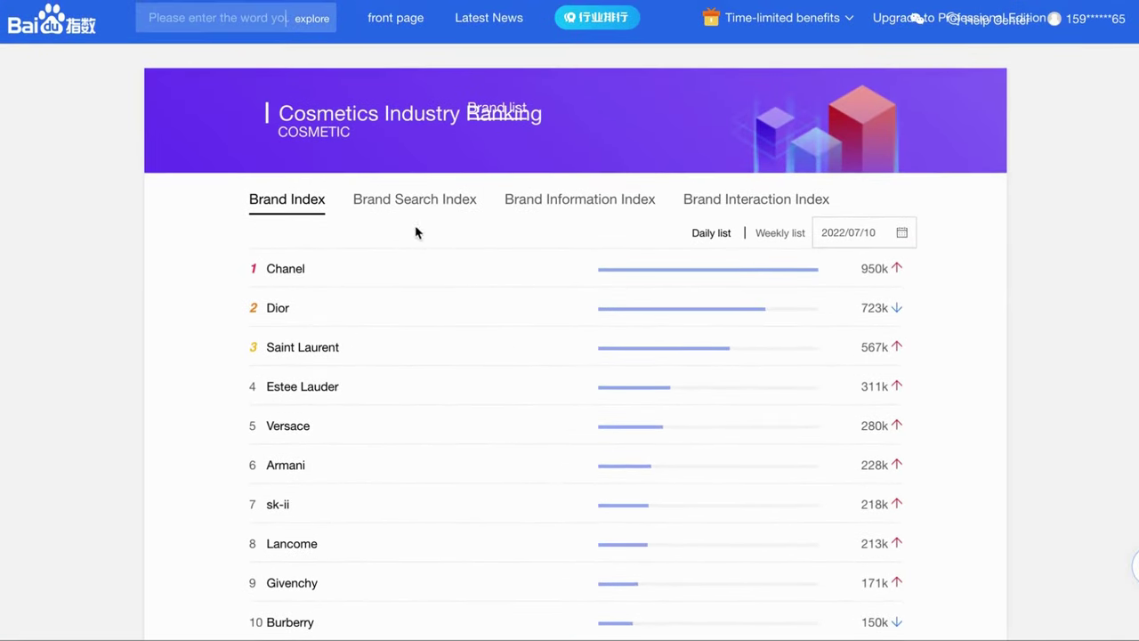
scroll(1005, 376, "down", 5)
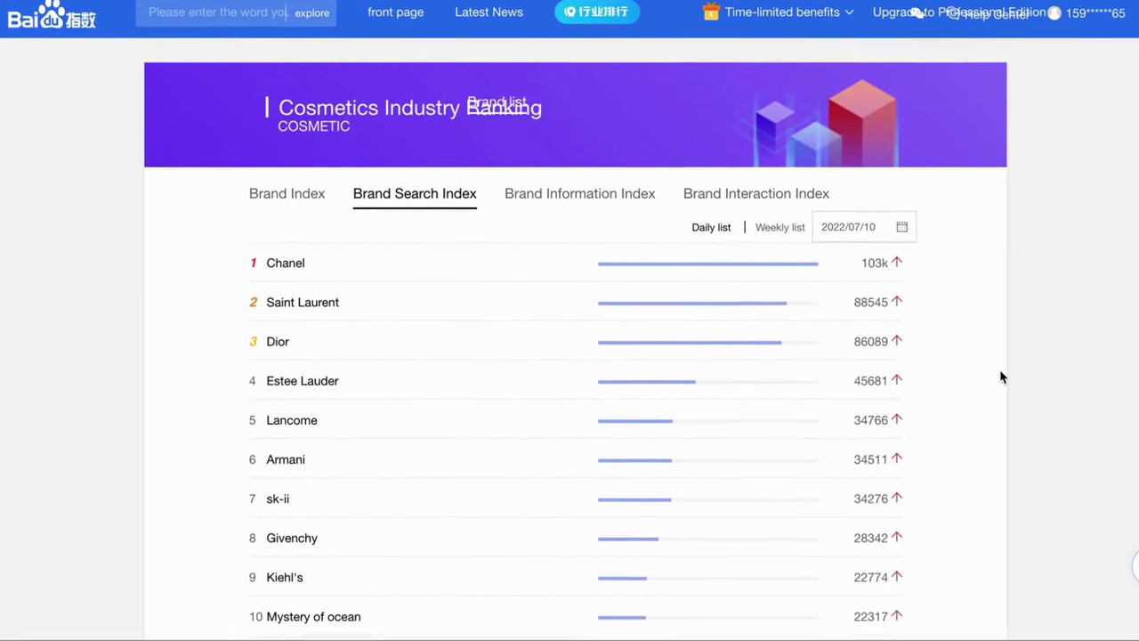
scroll(1008, 377, "down", 3)
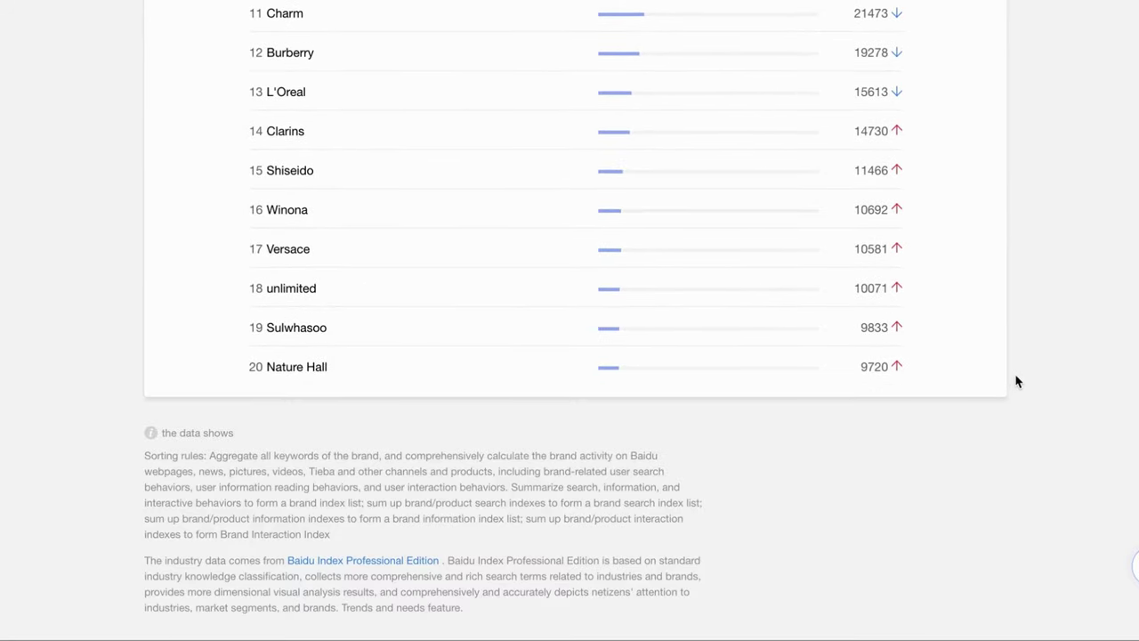
scroll(1017, 381, "up", 7)
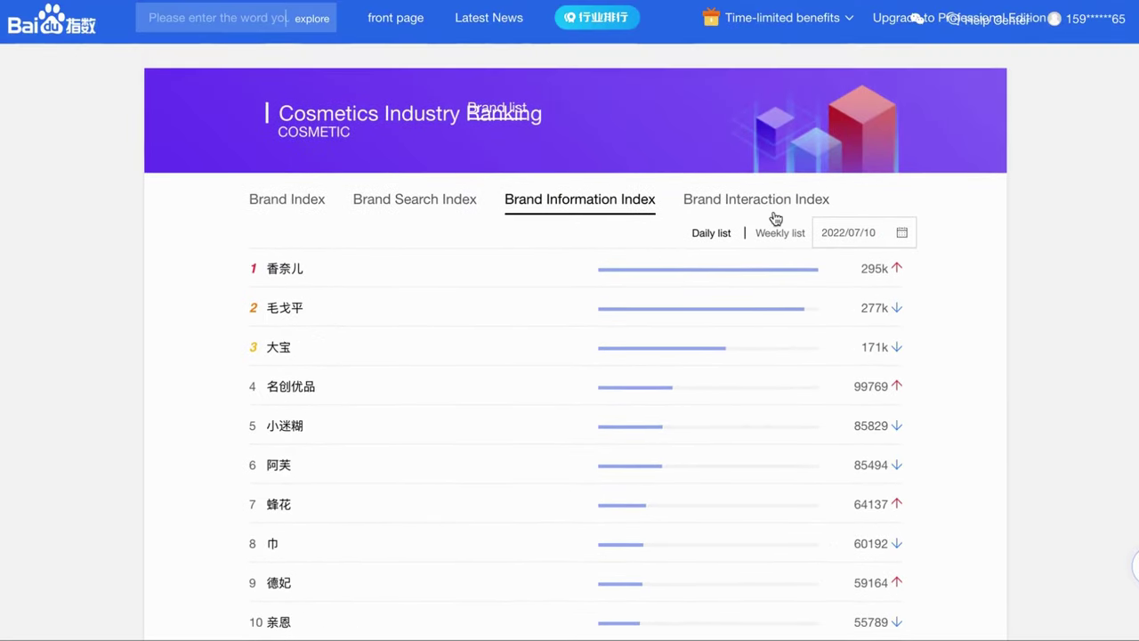
- Scroll through the daily Brand Interaction Index list, led by Chanel (307k) and Dior (260k)
scroll(1014, 333, "down", 2)
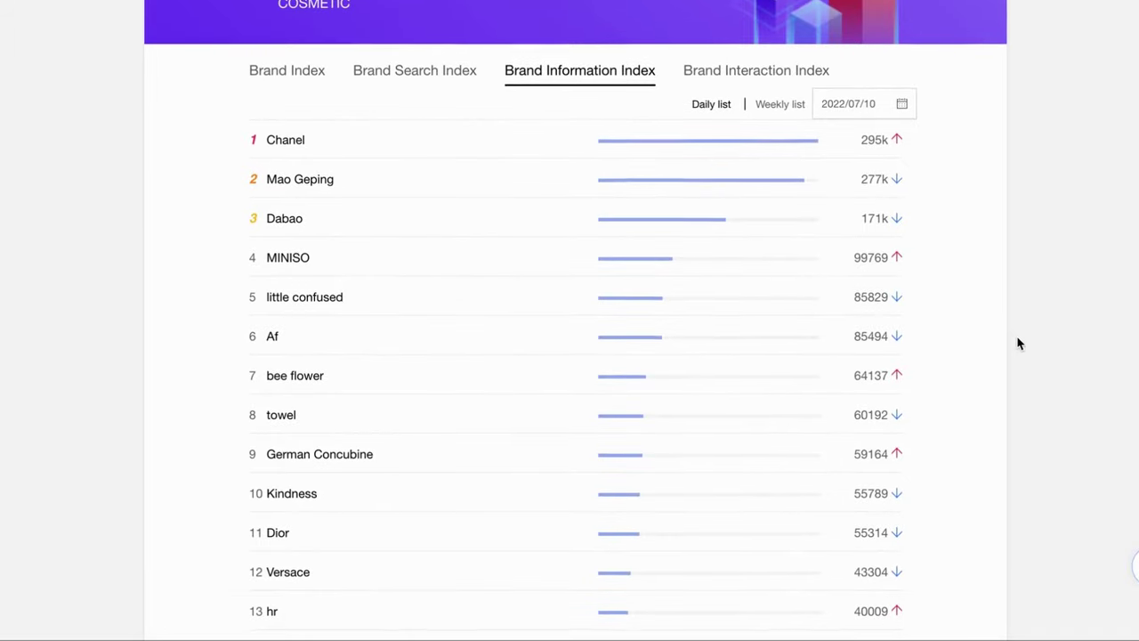
scroll(1019, 344, "down", 5)
scroll(1018, 343, "down", 2)
scroll(1019, 343, "up", 8)
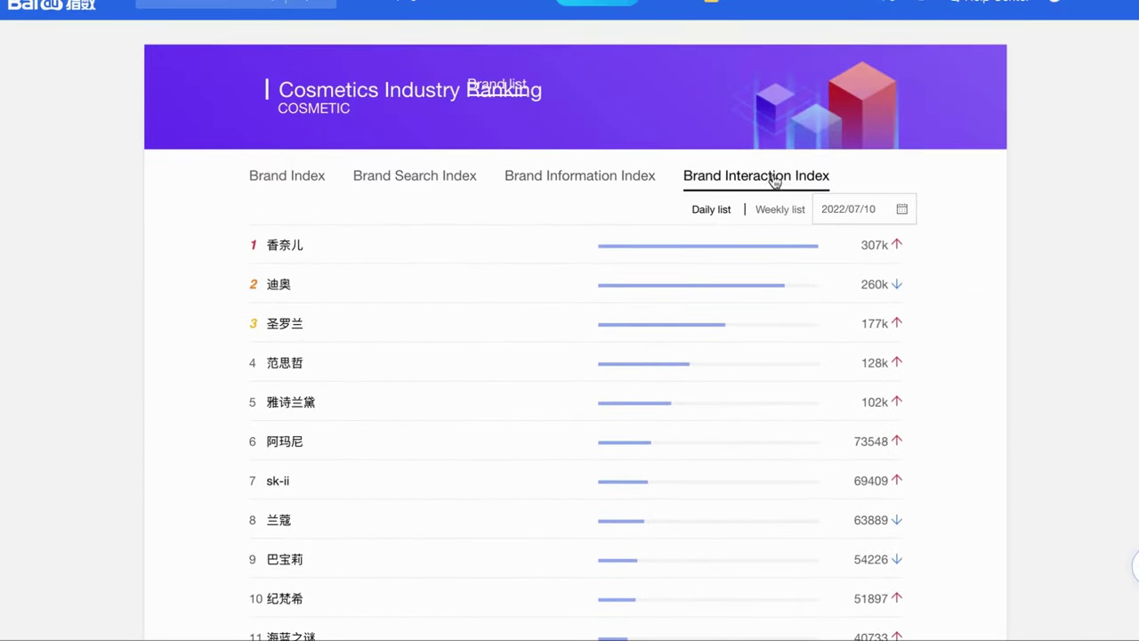
scroll(1081, 339, "down", 6)
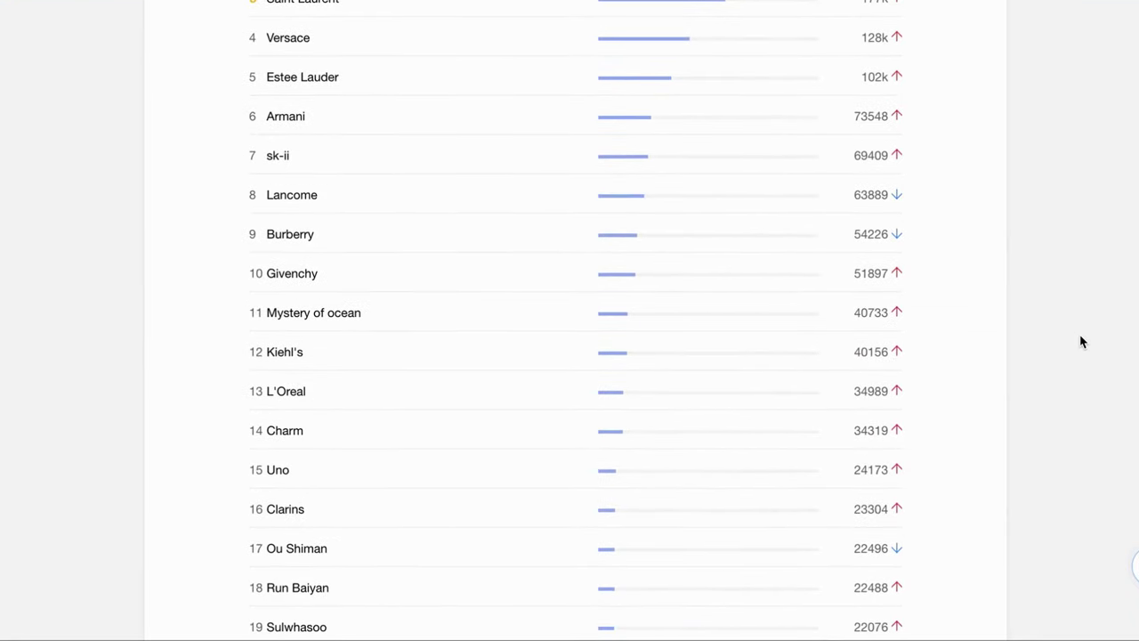
scroll(1081, 340, "up", 6)
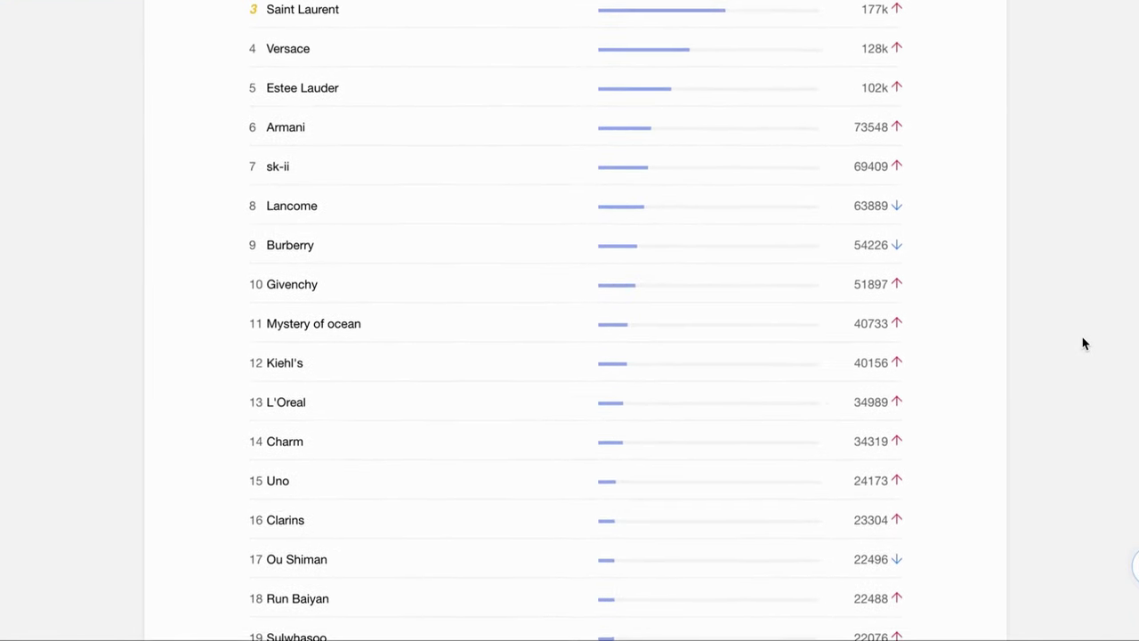